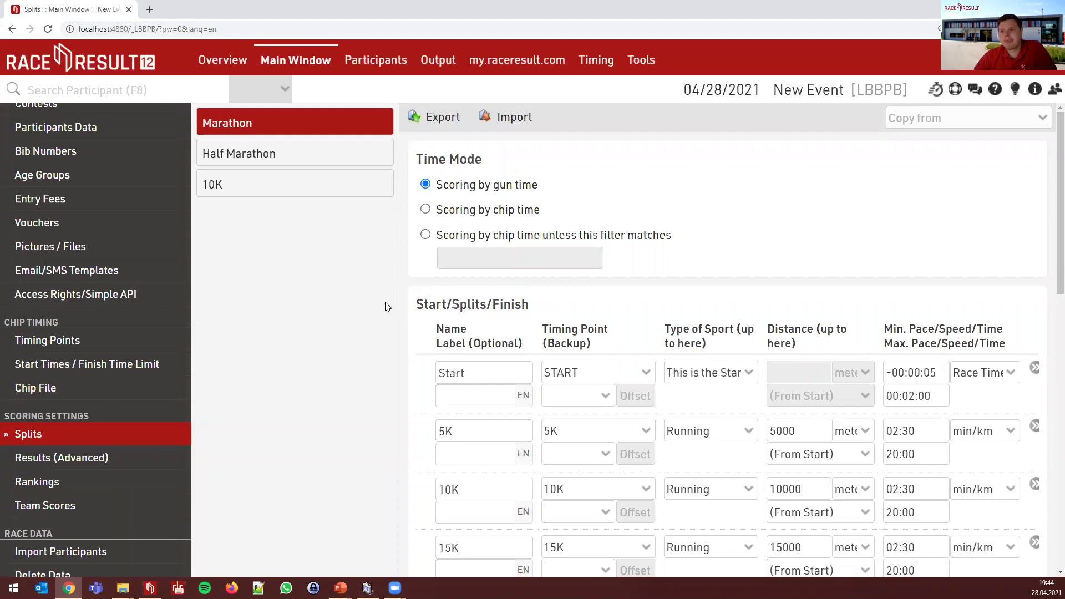
- Open the race simulation for the Marathon contest and compare its timing points with the contest's split settings
scroll(105, 382, down, 3)
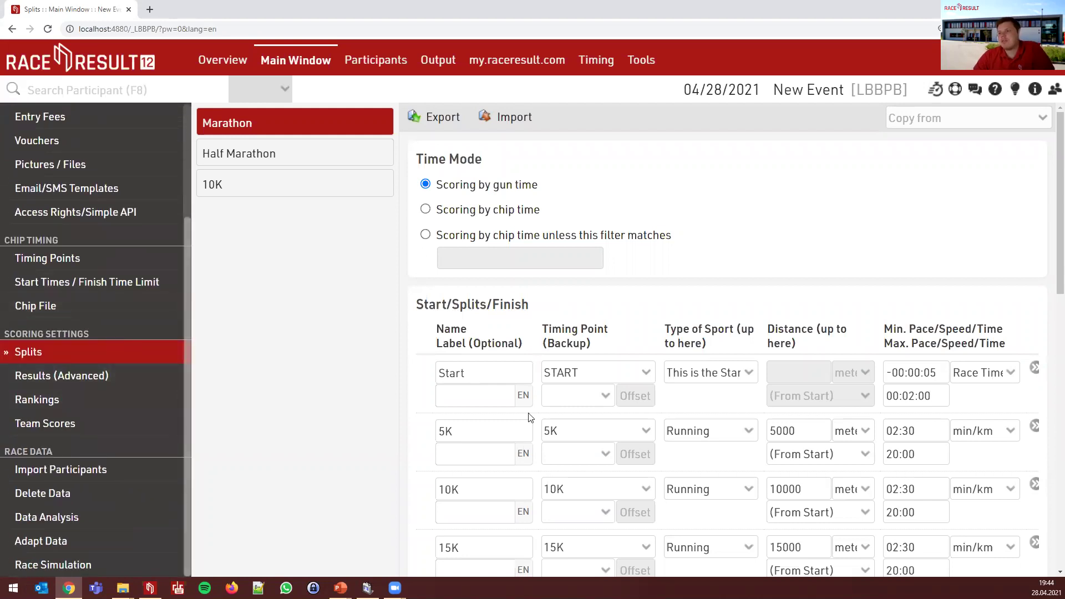
click(69, 565)
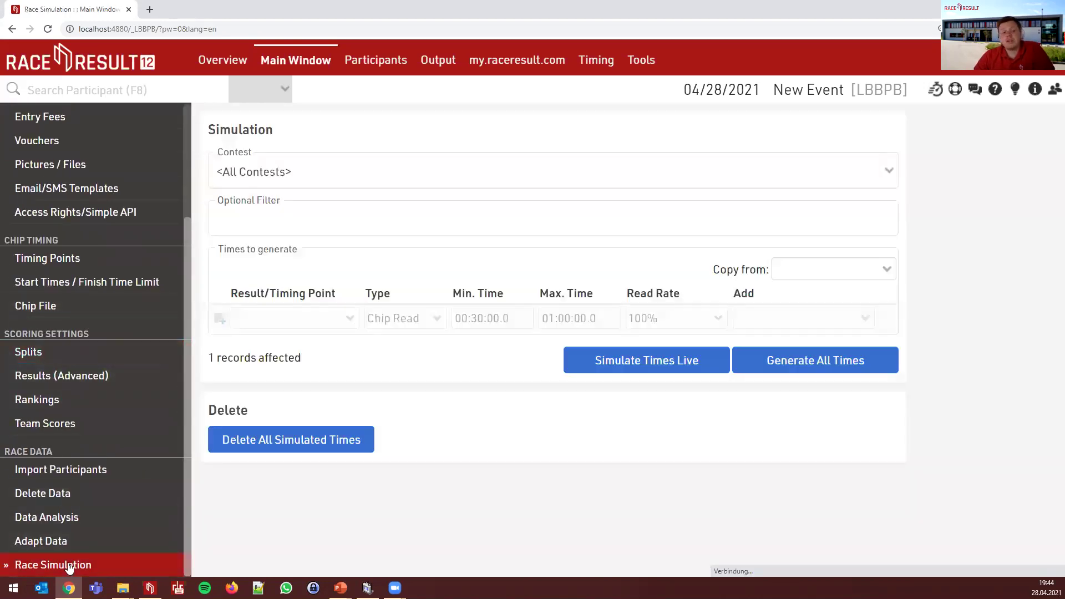
click(272, 177)
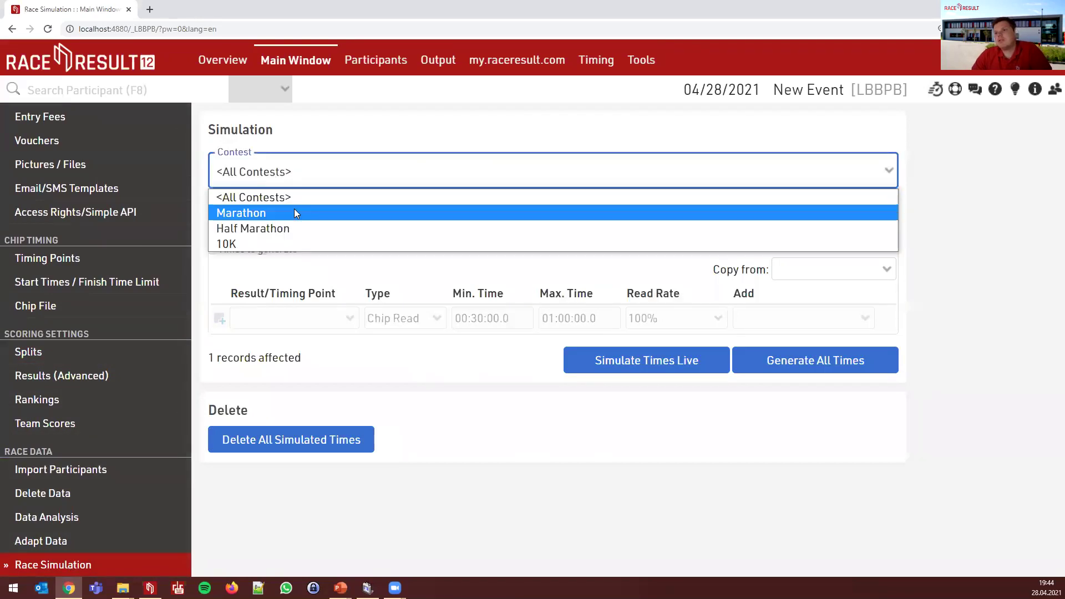
key(Escape)
key(Down)
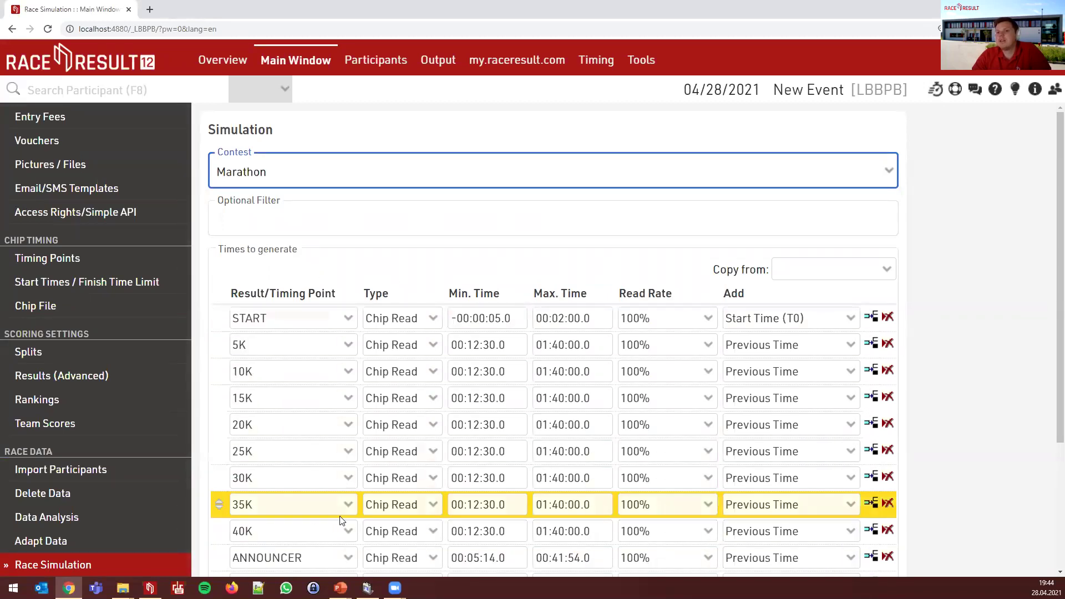
click(76, 356)
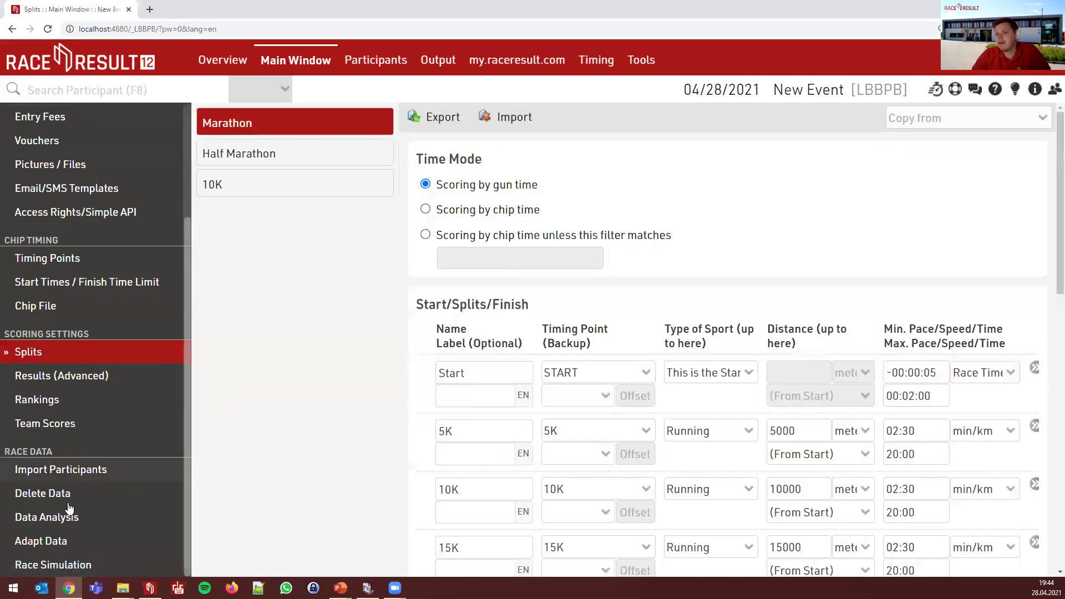
- Generate all simulated times for the Marathon contest with the race simulation
click(53, 564)
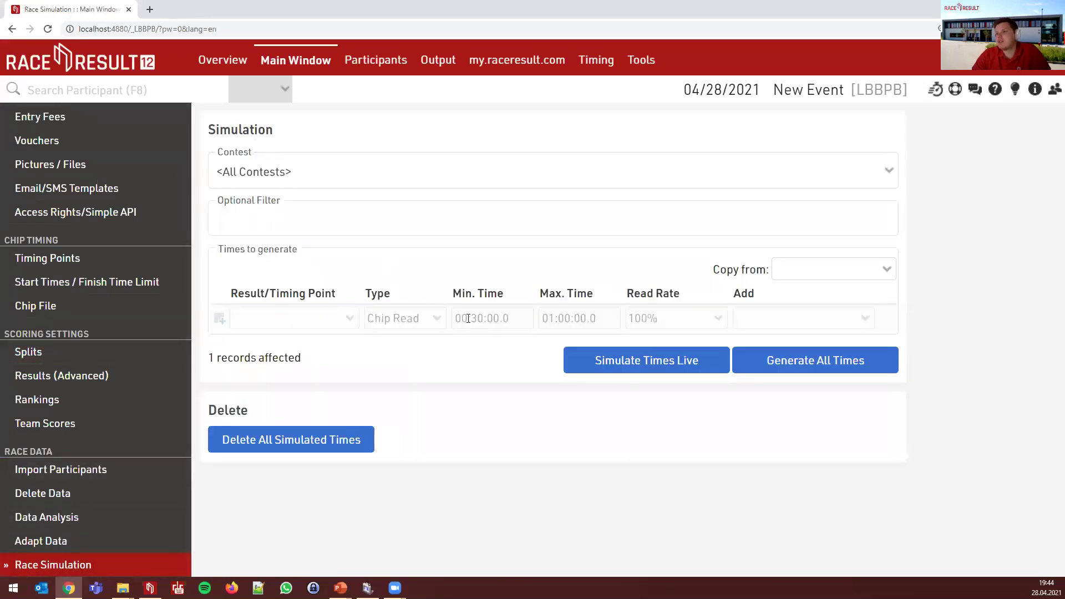
click(311, 166)
click(285, 212)
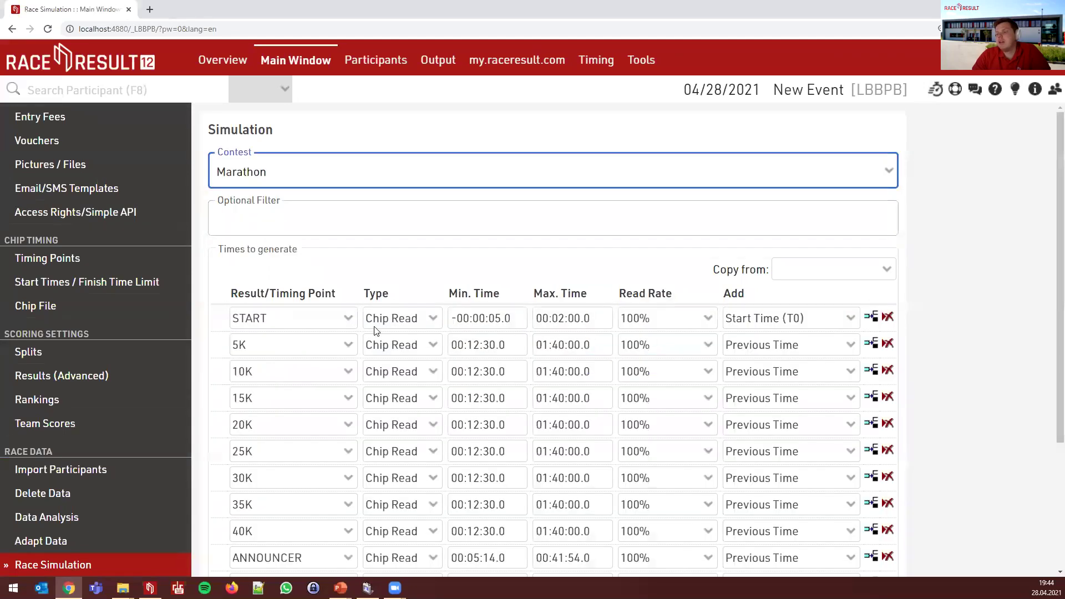
scroll(518, 261, down, 1)
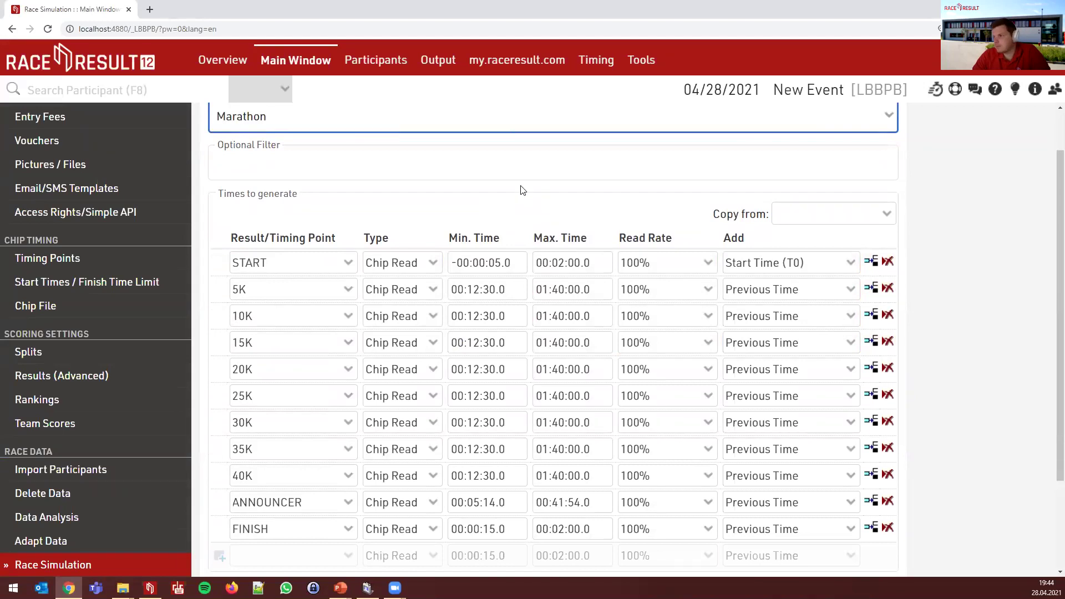
scroll(520, 191, down, 1)
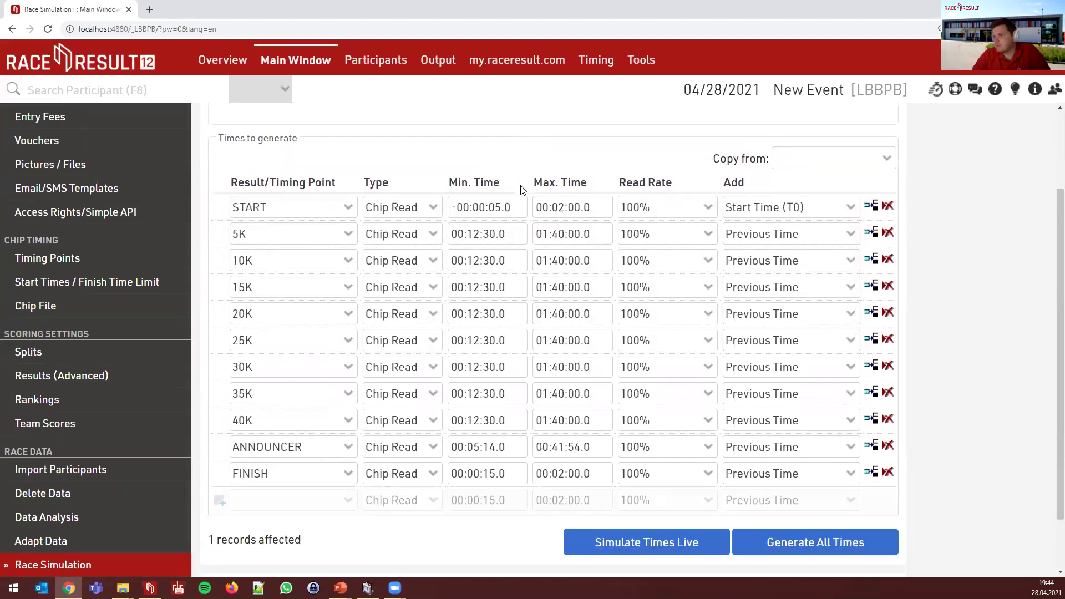
click(794, 550)
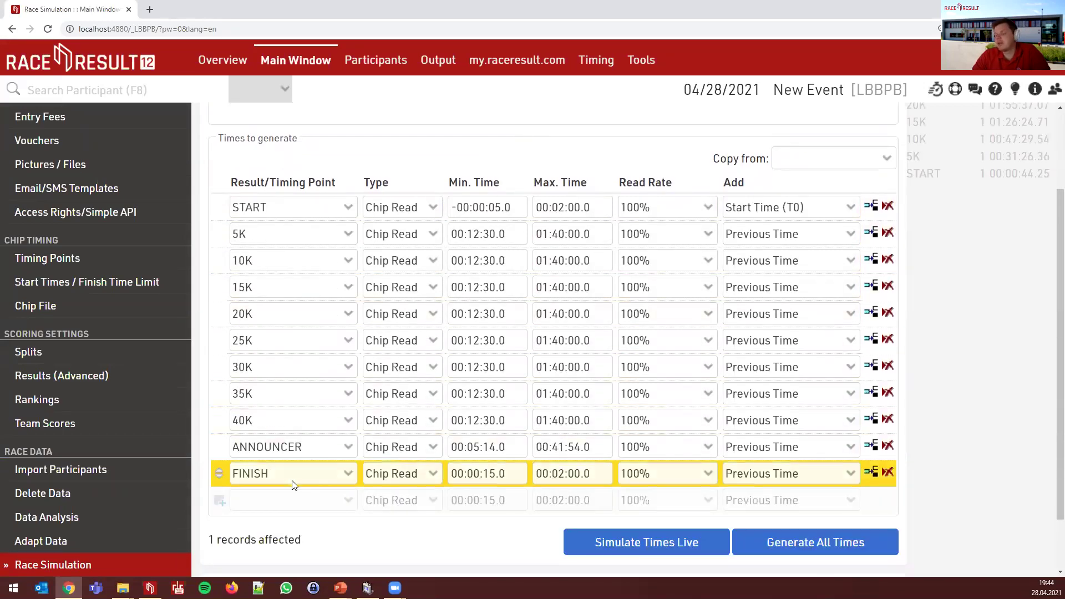
- Open the participant's results and review the simulated splits and all 10K legs
click(377, 60)
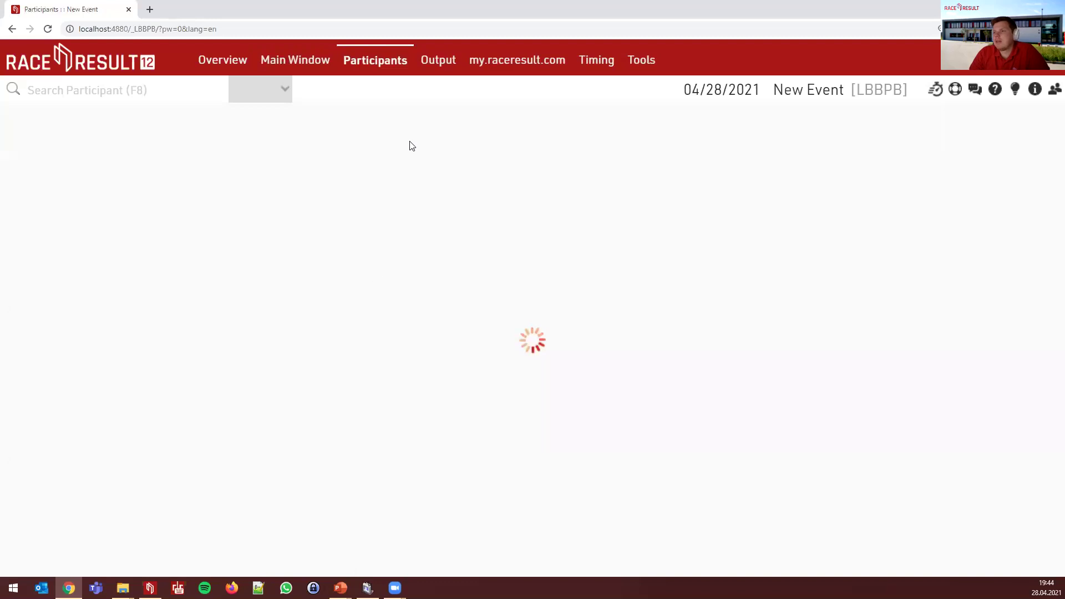
click(522, 119)
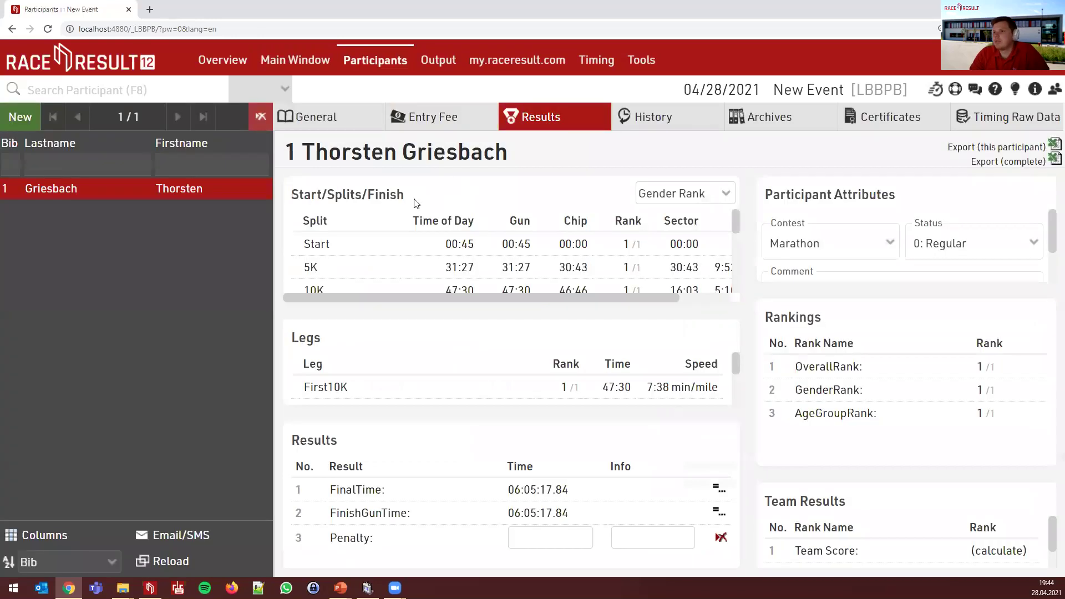
key(ctrl+minus)
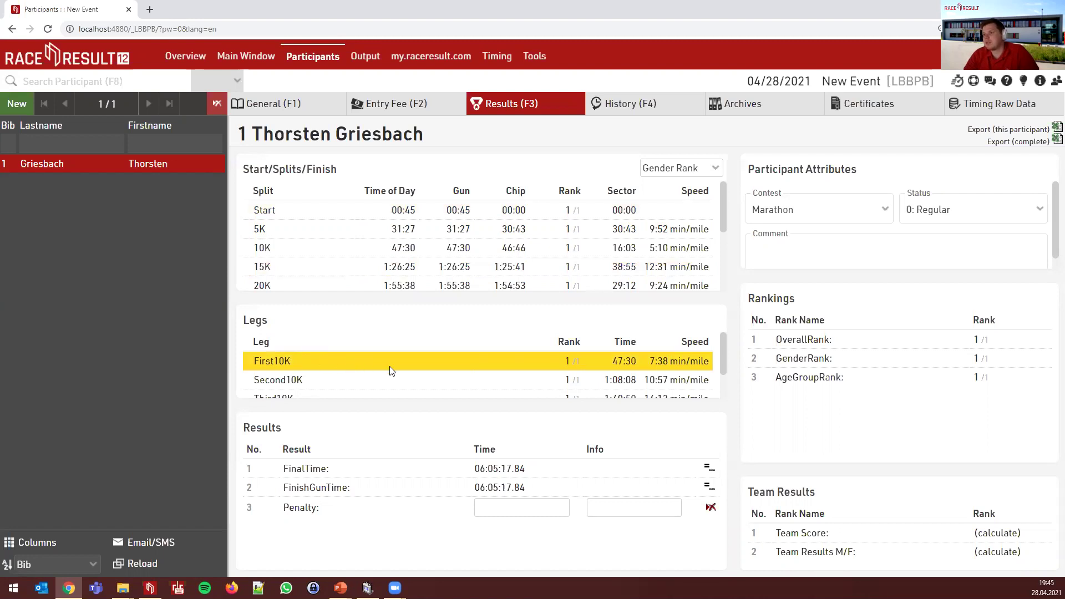
scroll(389, 366, down, 1)
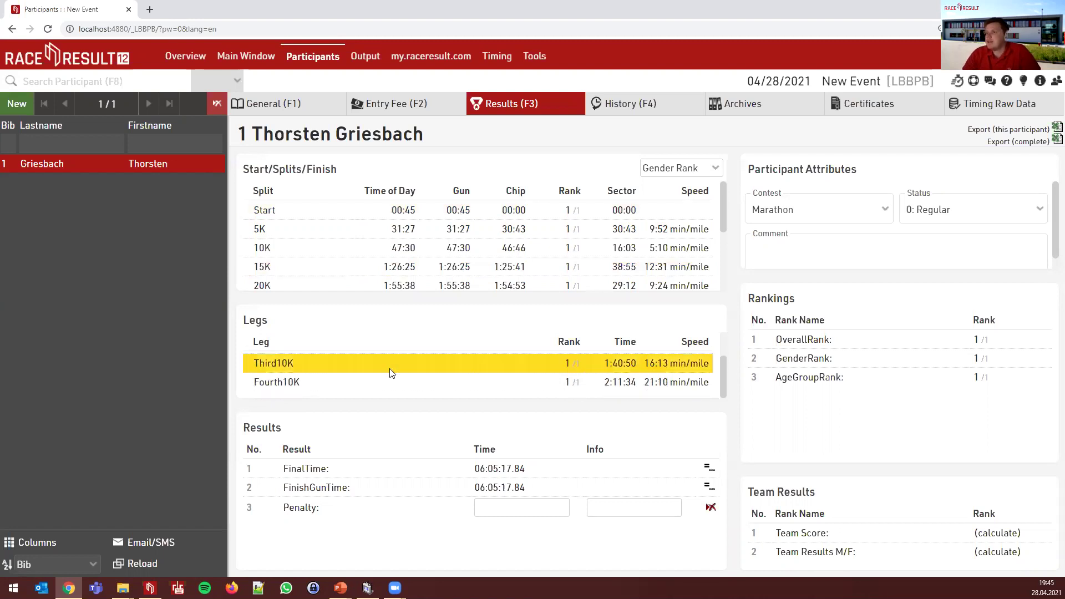
scroll(379, 376, up, 1)
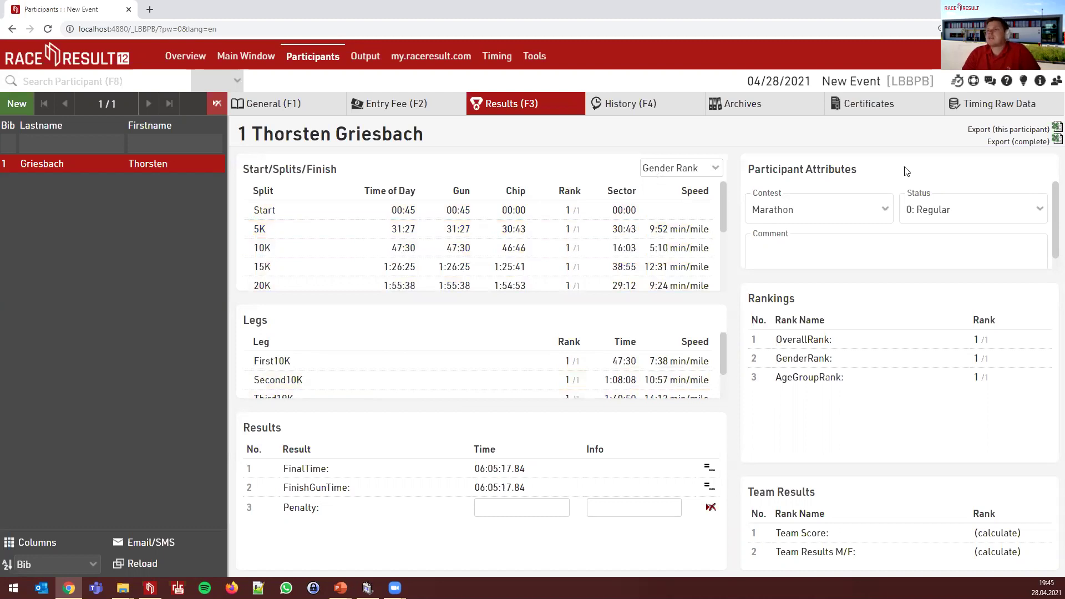
- Mark the participant's 25K timing raw data entry as invalid and check the 25K split in the results
click(956, 113)
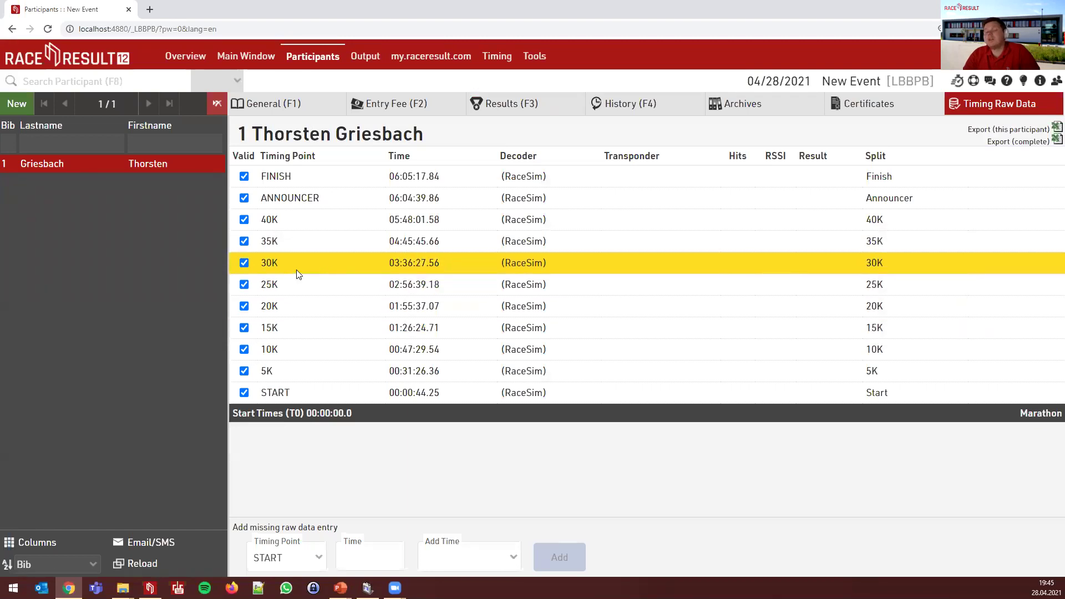
click(244, 284)
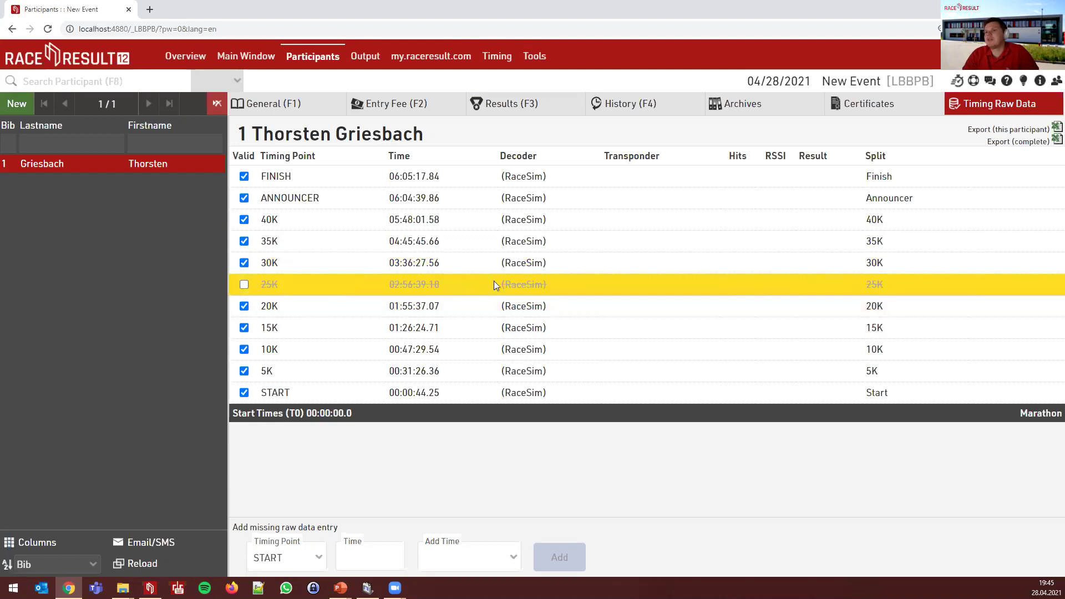
click(530, 104)
scroll(371, 240, down, 1)
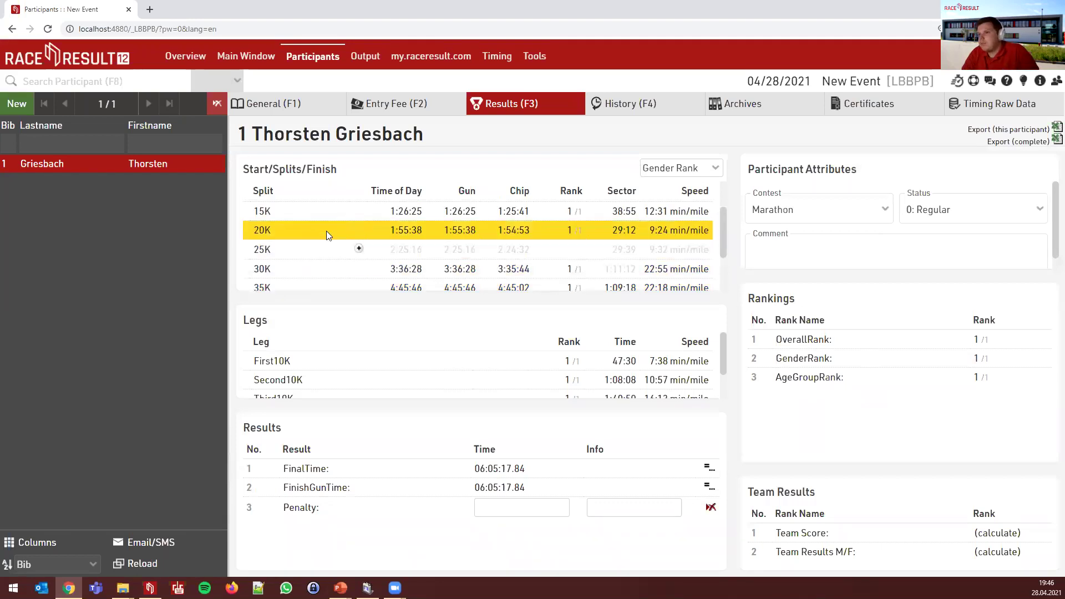
- Try filling the missing 25K split with its estimate as time of day, gun time and chip time
click(360, 250)
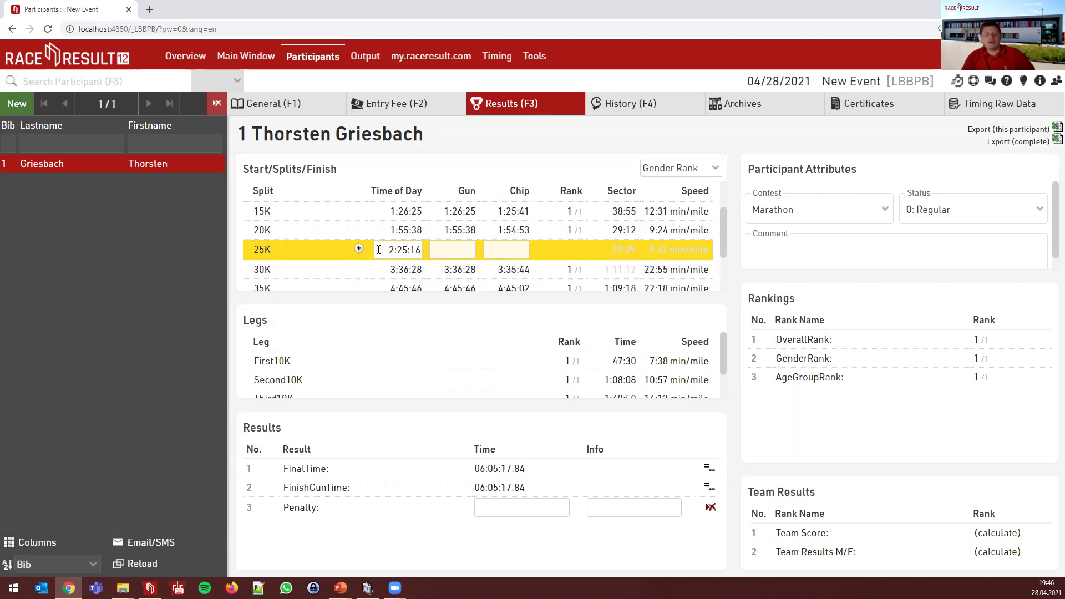
key(ctrl+a)
key(ctrl+x)
click(450, 252)
key(ctrl+v)
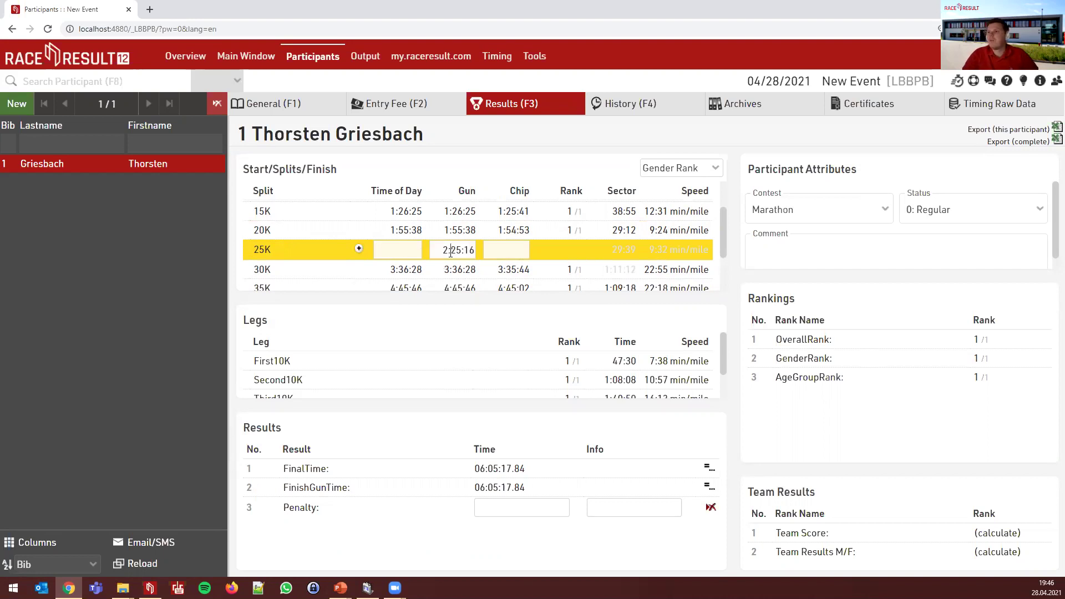
click(501, 254)
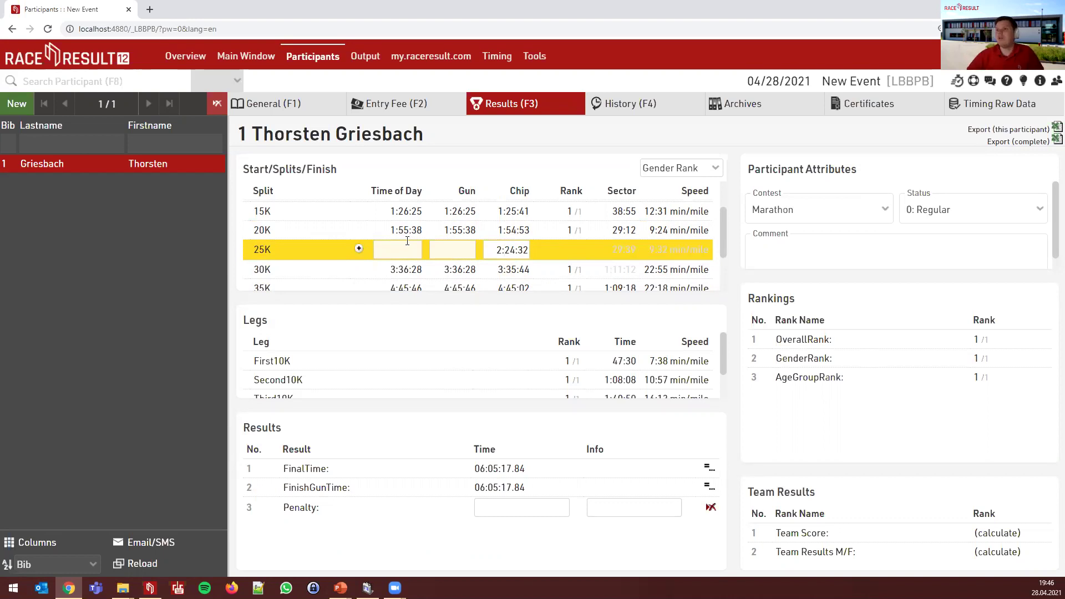
click(389, 246)
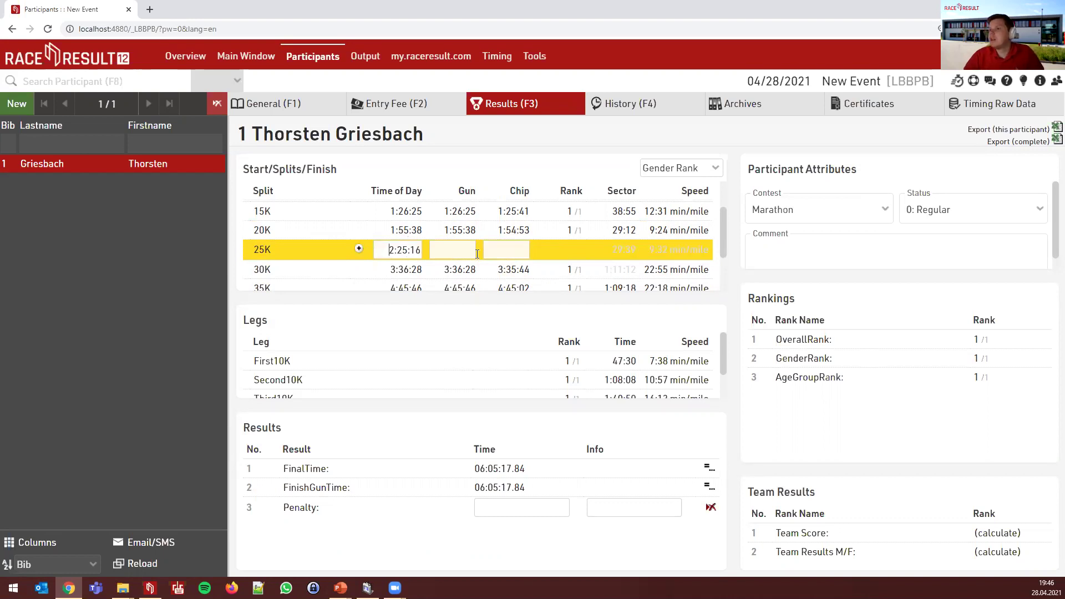
click(995, 103)
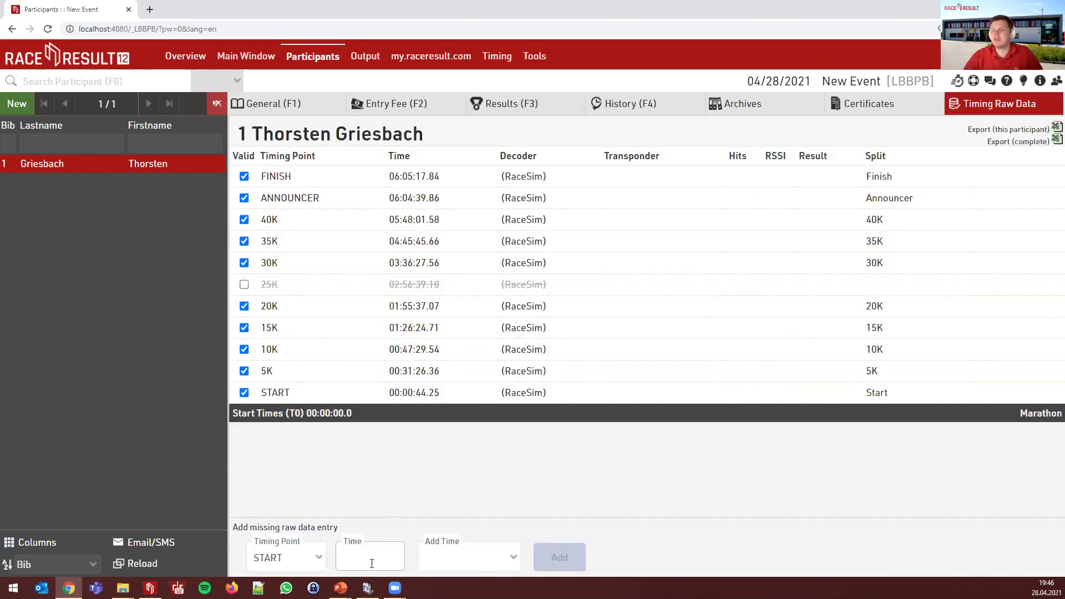
click(312, 557)
click(365, 477)
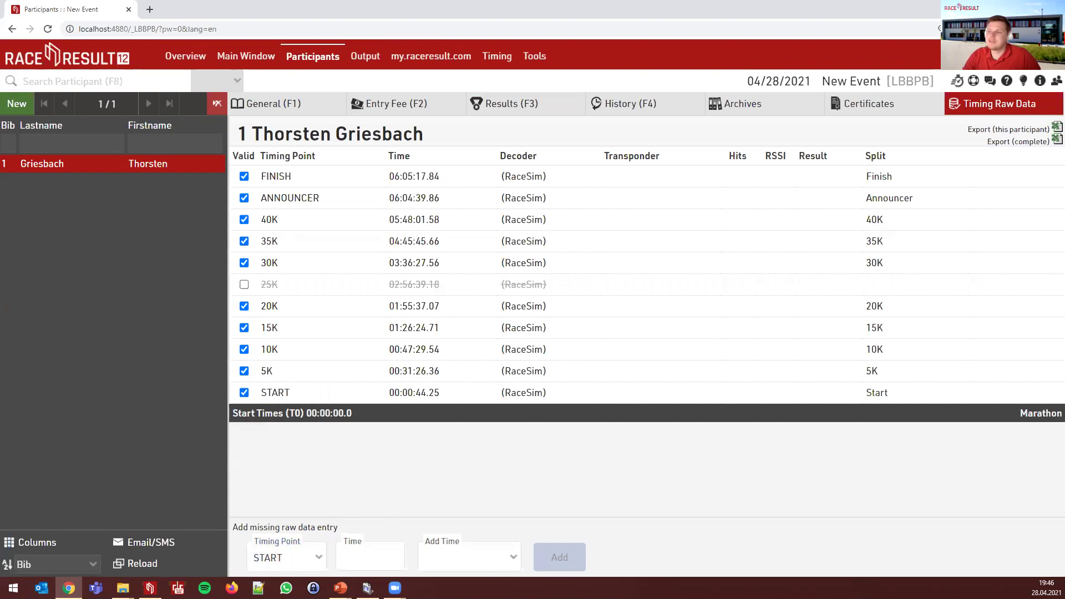
click(531, 105)
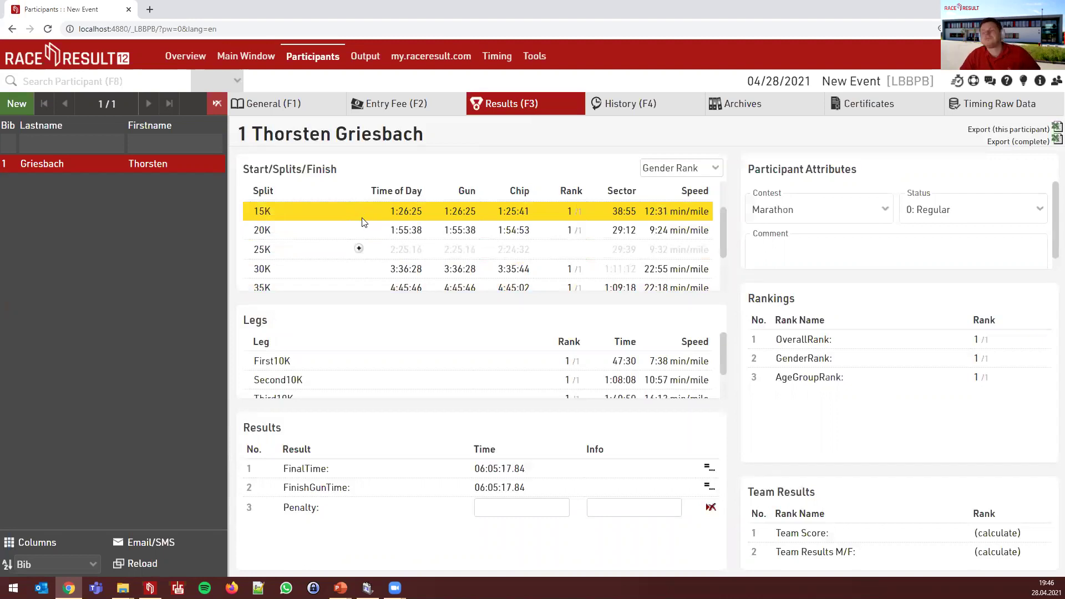
click(362, 228)
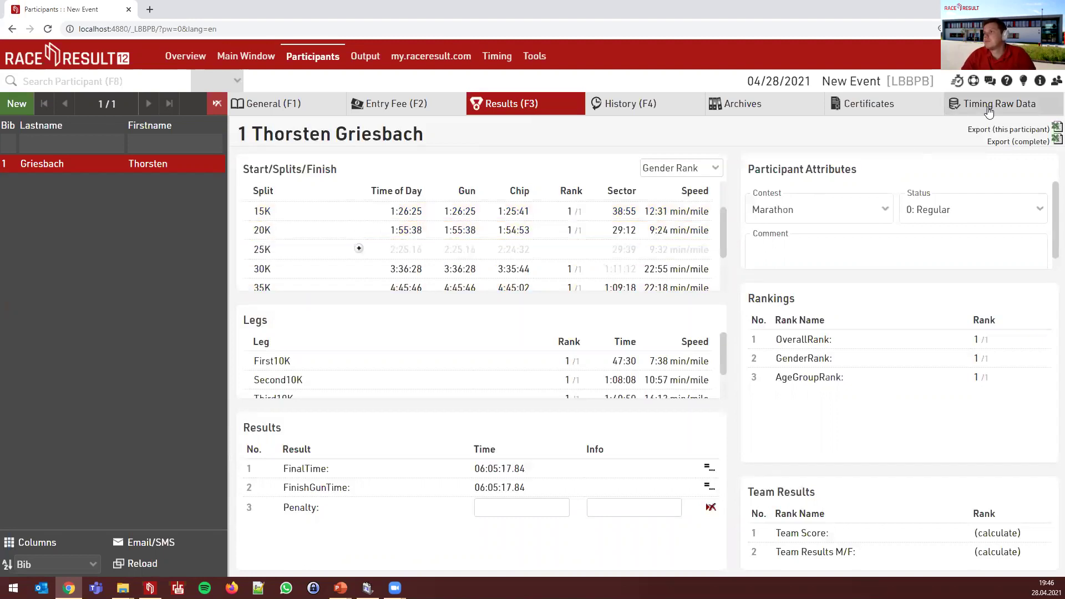
- Mark the participant's 30K, 35K, 40K, ANNOUNCER and FINISH timing raw data entries as invalid
click(987, 104)
click(244, 262)
click(247, 240)
click(248, 221)
click(243, 198)
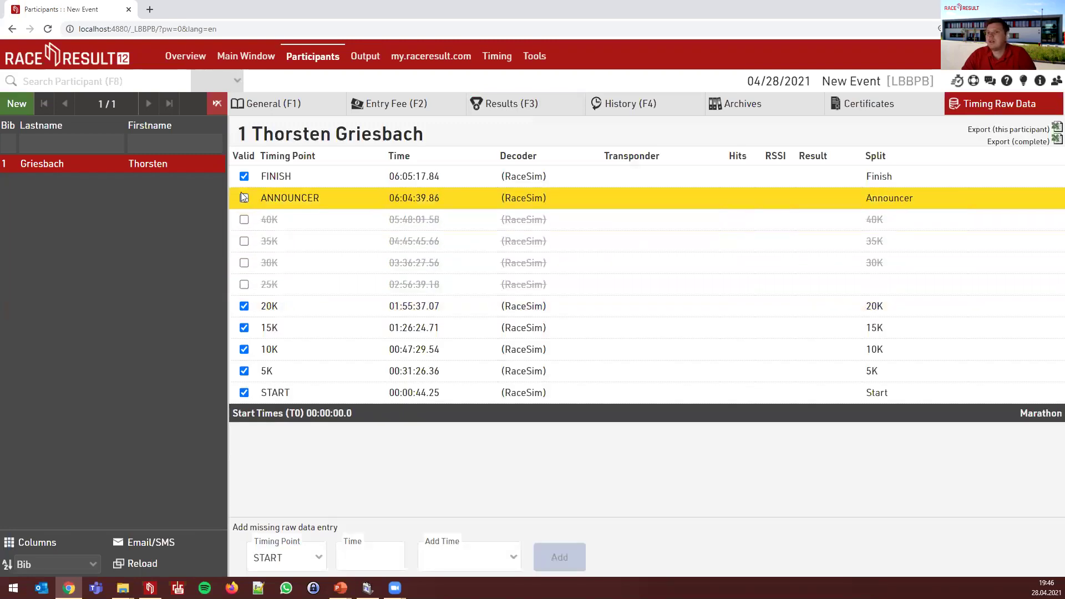
click(244, 176)
- Examine the estimated times for the missing splits from 25K to Finish in the participant's results
click(510, 103)
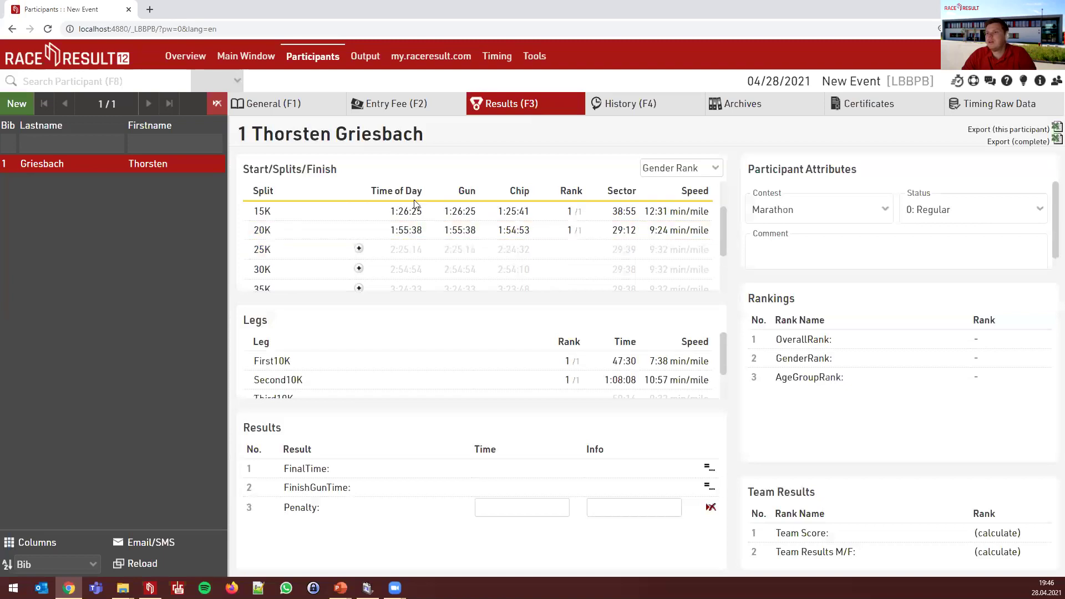
scroll(442, 222, down, 1)
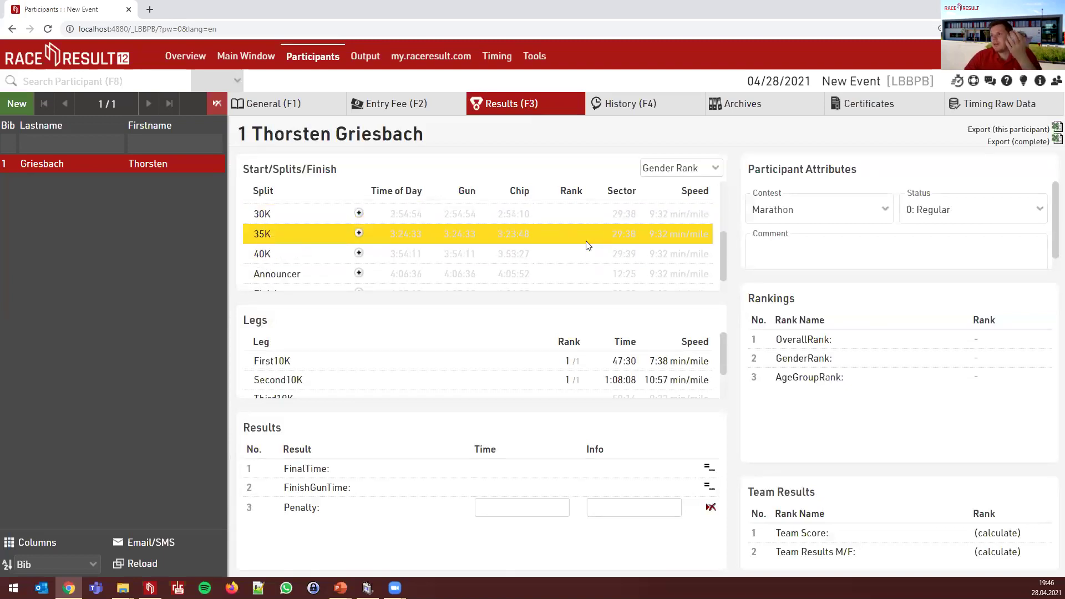
scroll(454, 242, down, 1)
scroll(456, 238, up, 1)
scroll(460, 245, down, 1)
scroll(446, 243, up, 3)
scroll(455, 233, down, 1)
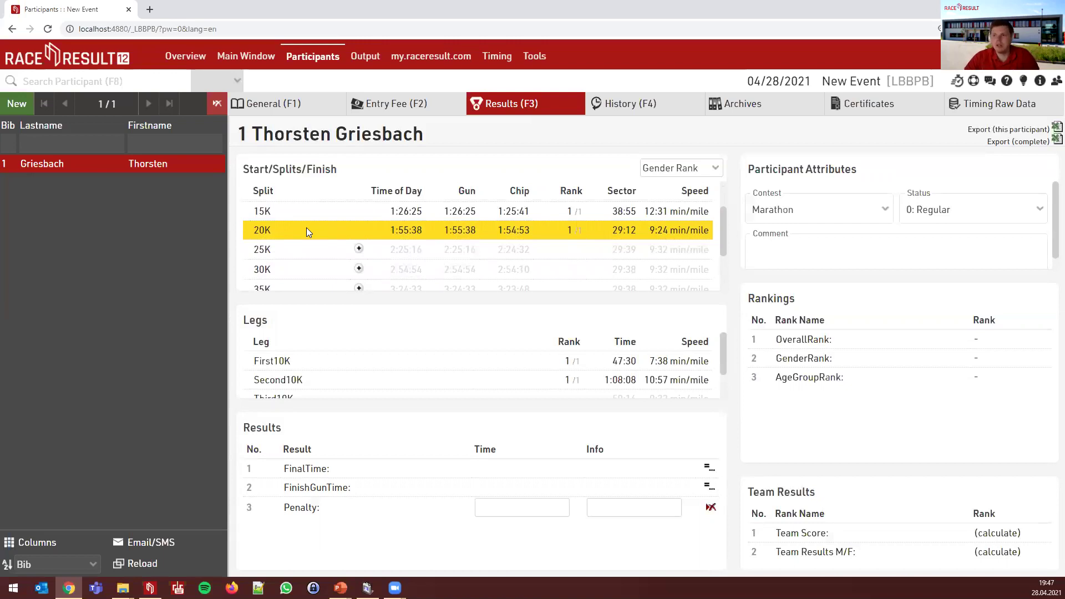
scroll(306, 229, down, 3)
scroll(306, 228, up, 3)
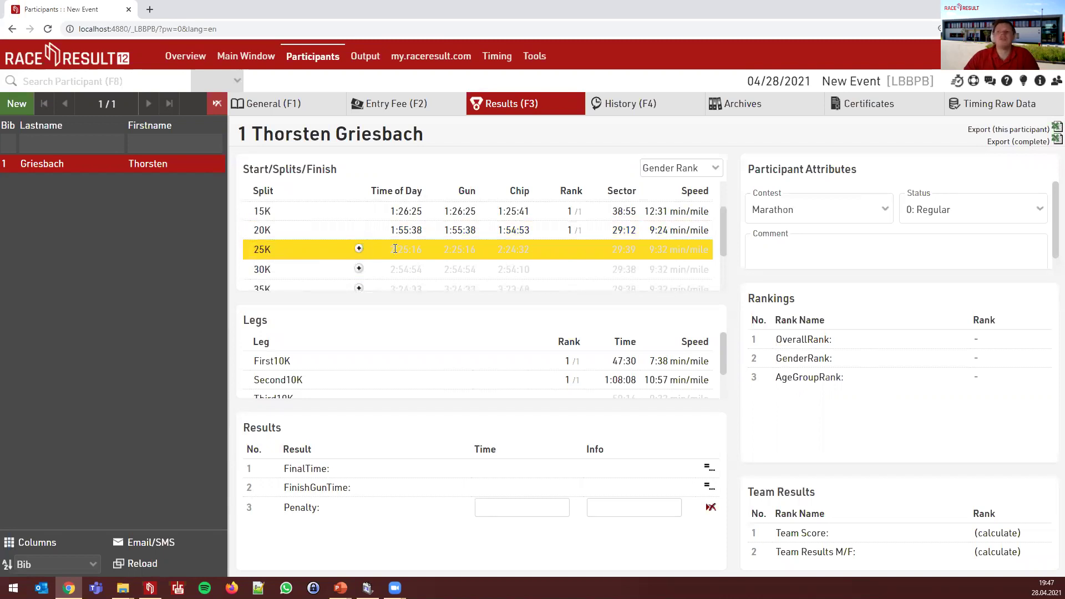
- Accept the estimated 4:07:12 as the time of day for the missing Finish split
scroll(395, 249, down, 3)
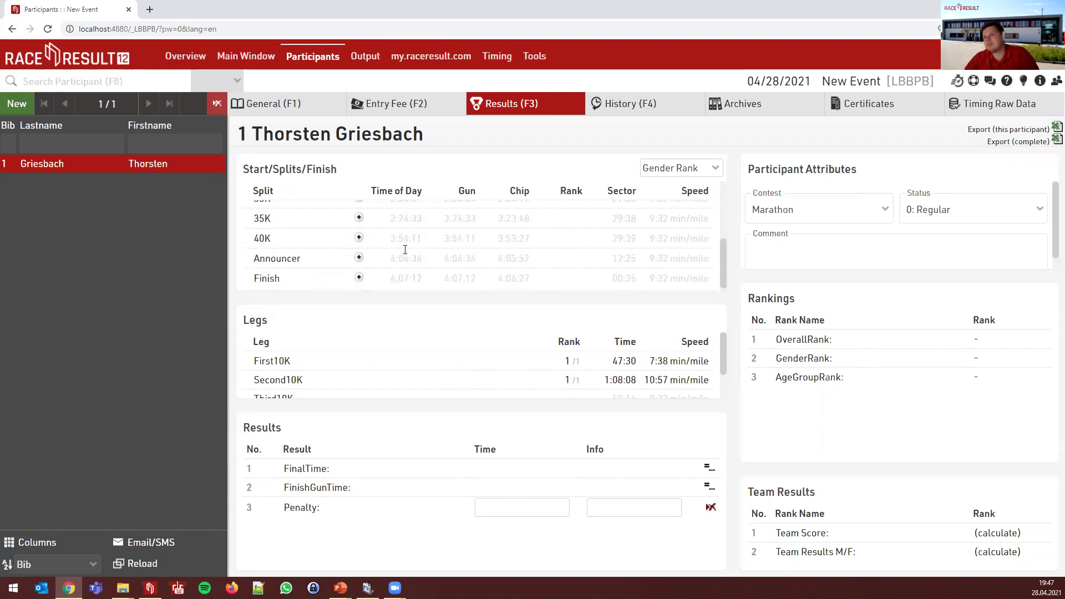
click(359, 274)
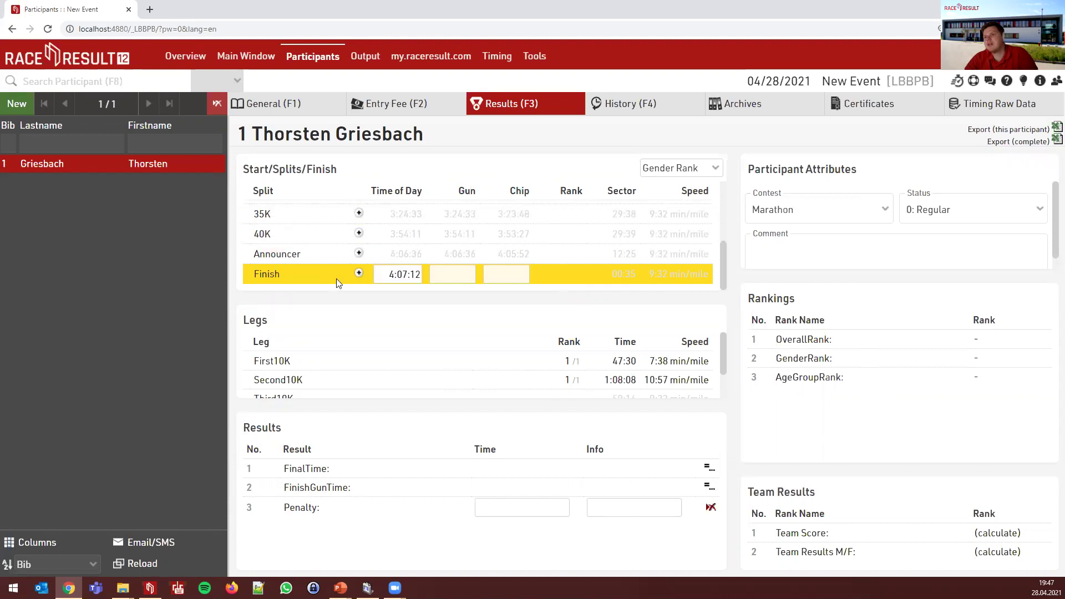
click(473, 296)
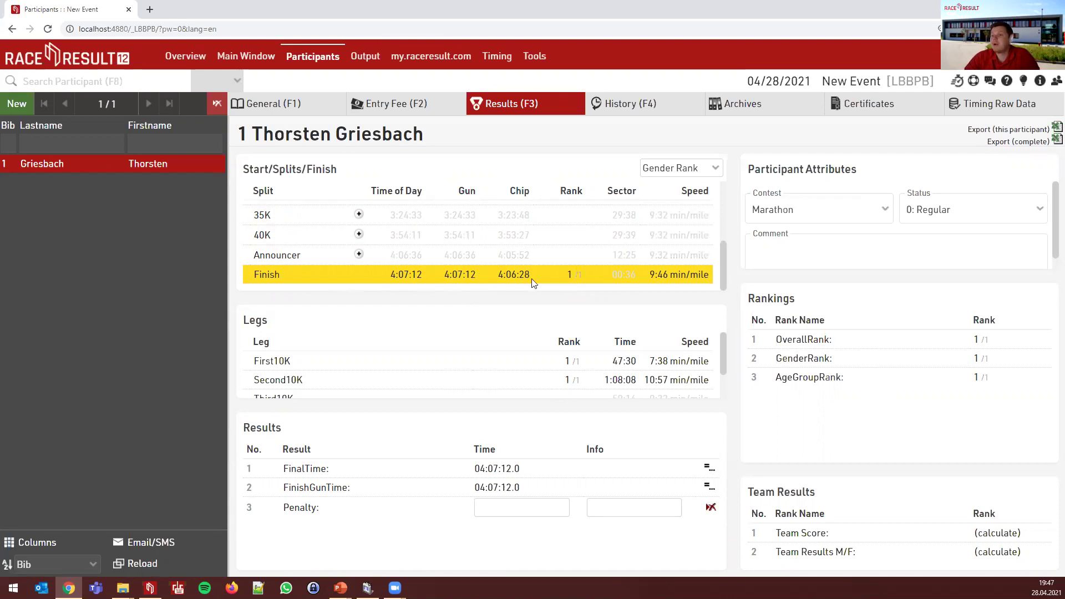
scroll(424, 266, up, 4)
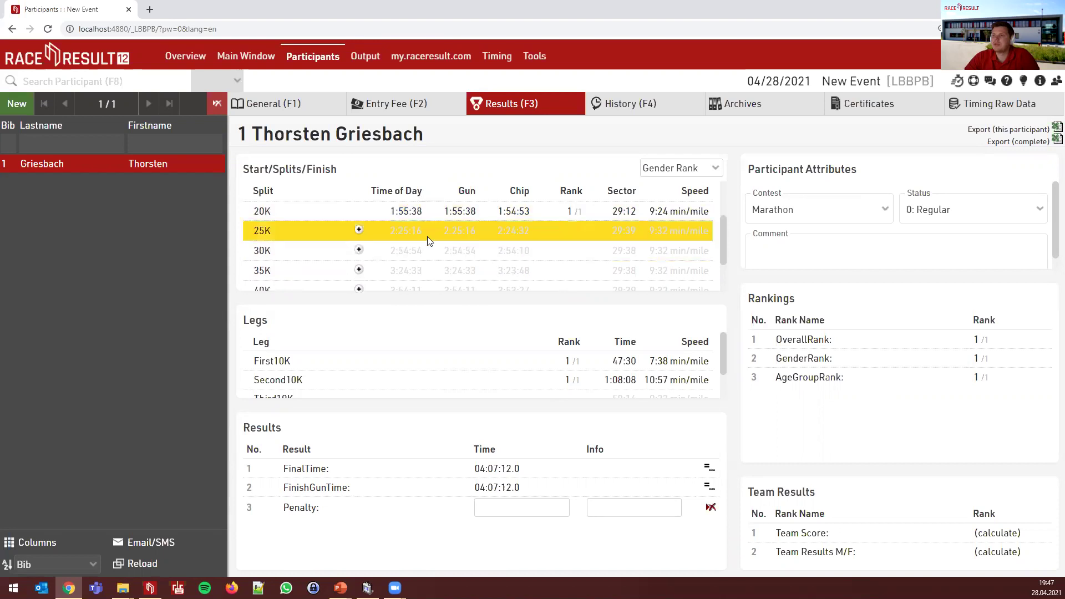
- Review the participant's remaining estimated splits up to Finish and the Marathon split settings
scroll(427, 261, down, 2)
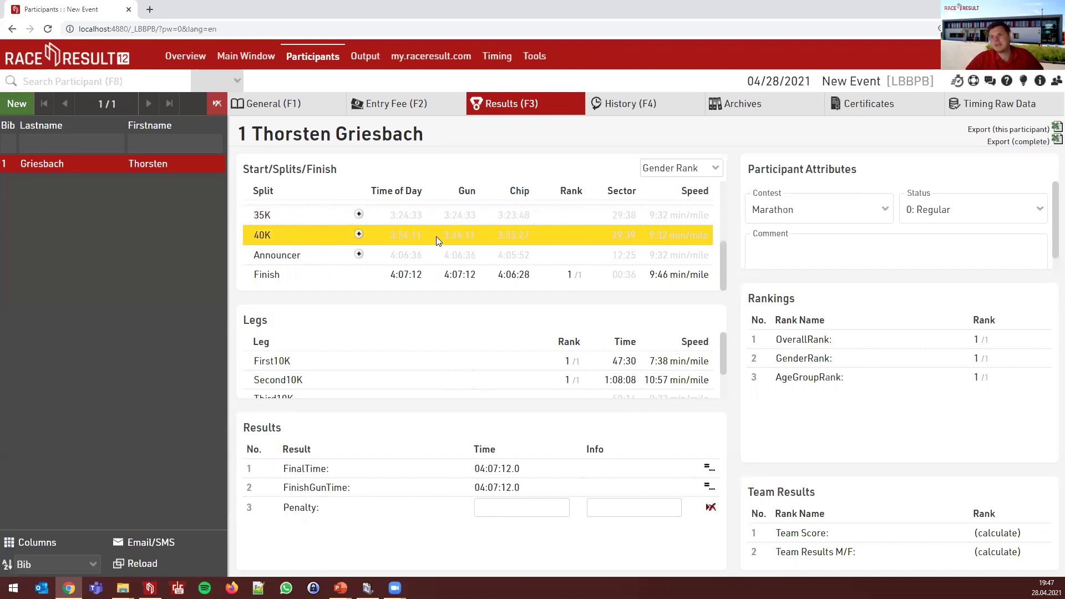
scroll(436, 240, up, 3)
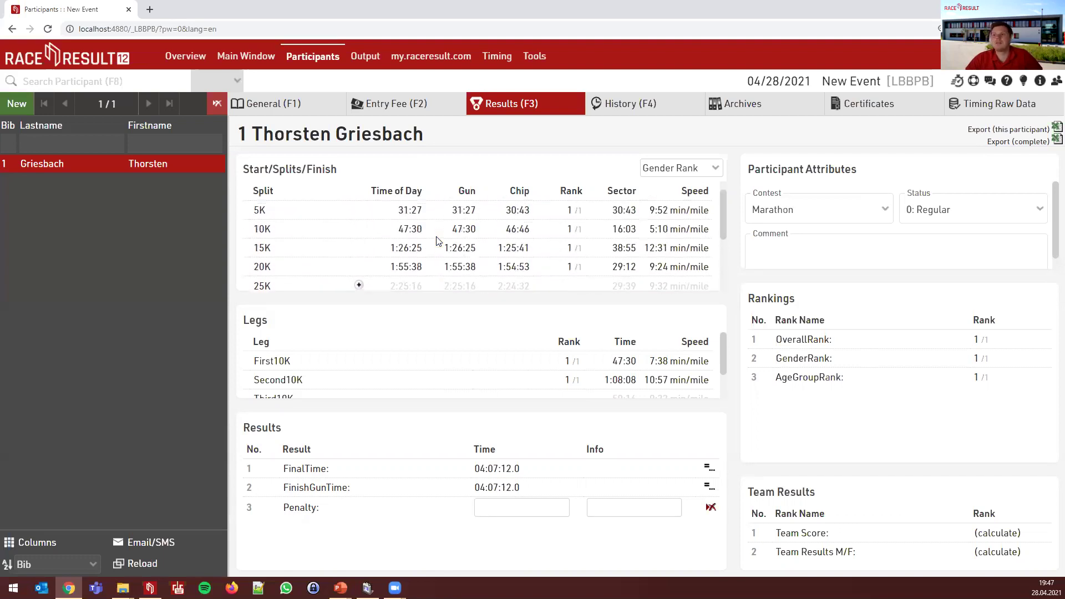
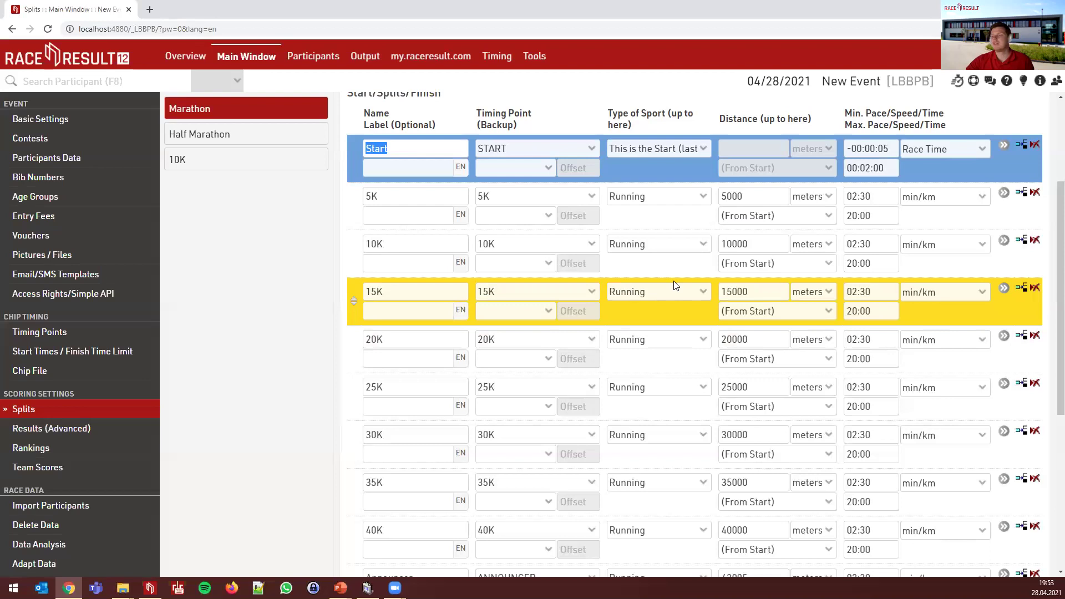
scroll(674, 294, down, 1)
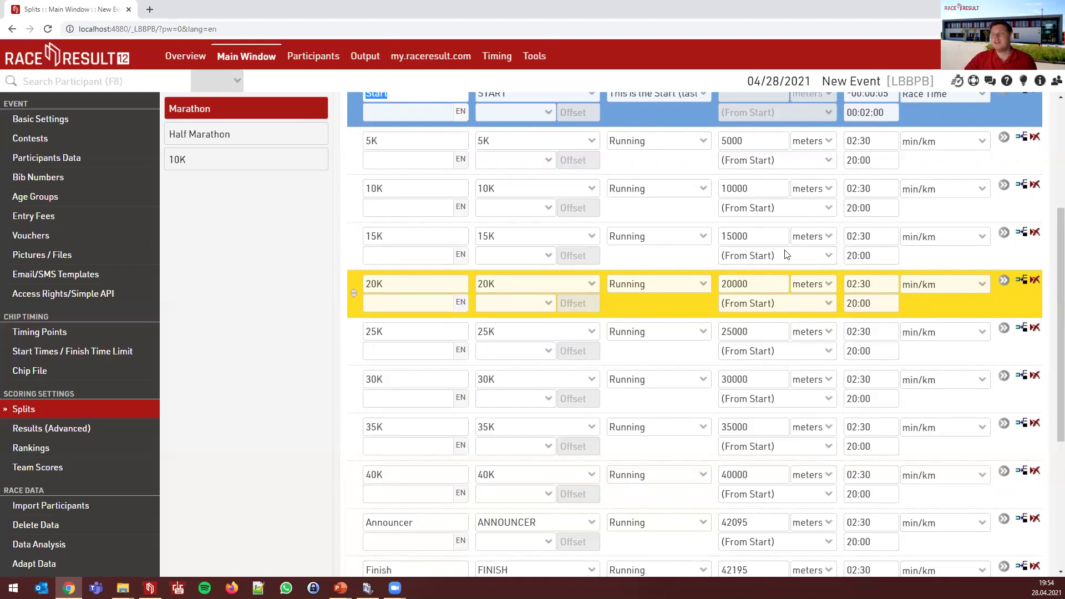
- Delete the participant's manual FINISH timing entry and mark the 15K, 10K and 5K raw data entries as invalid
click(322, 55)
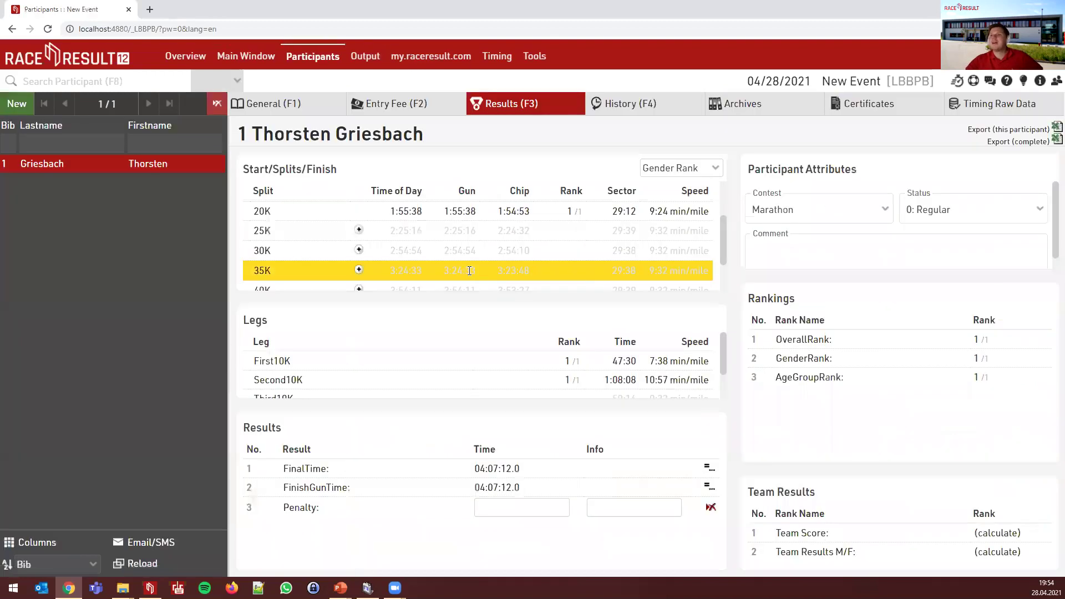
click(964, 105)
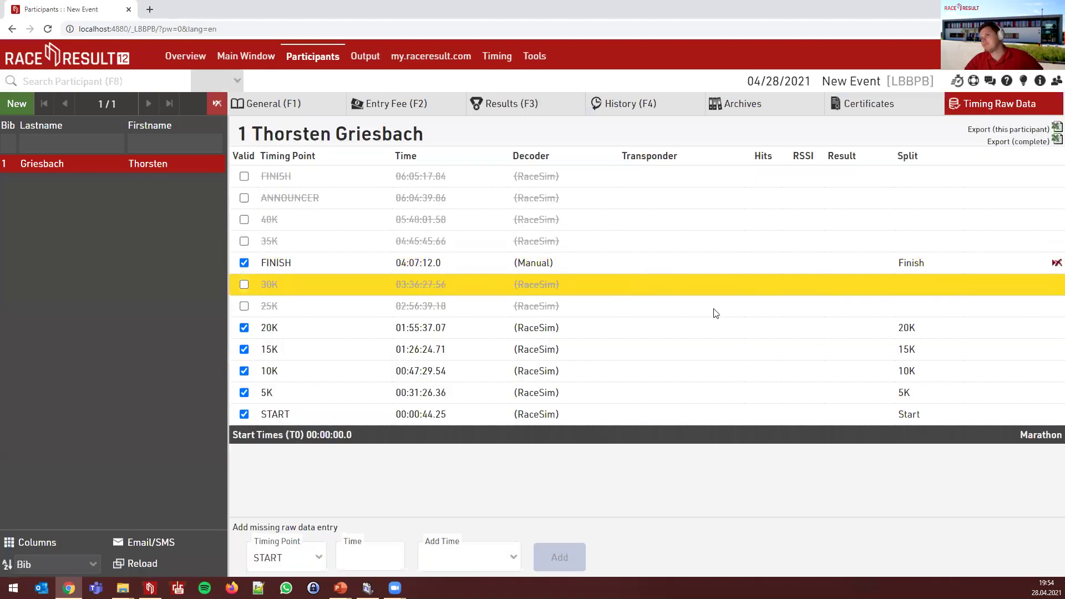
click(1052, 264)
key(Return)
click(244, 328)
click(244, 349)
click(245, 371)
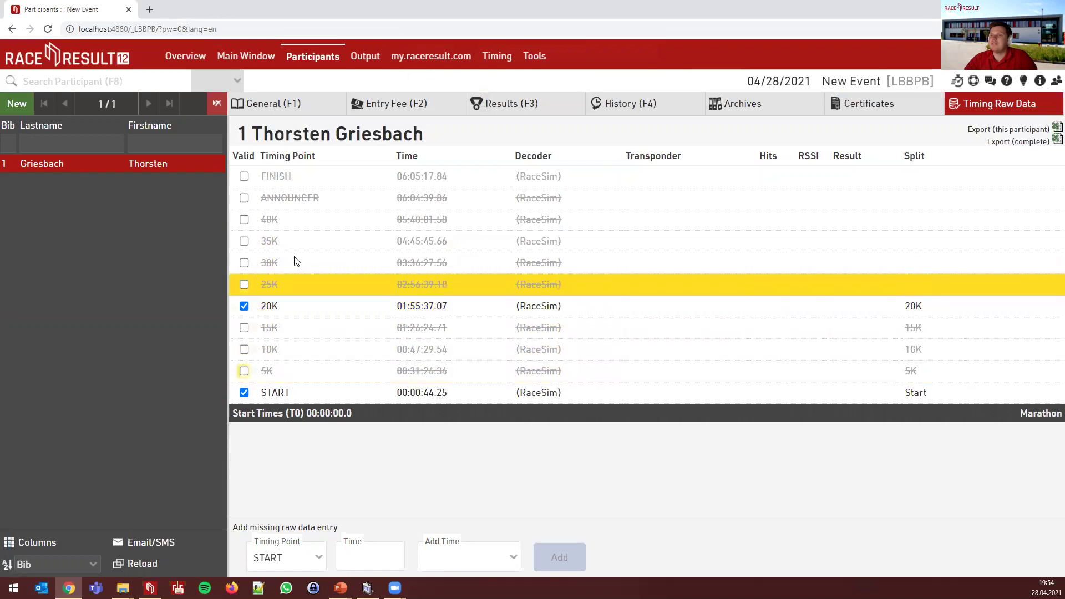
- Add a missing raw data entry for the 30K timing point with the time 1:45
click(377, 548)
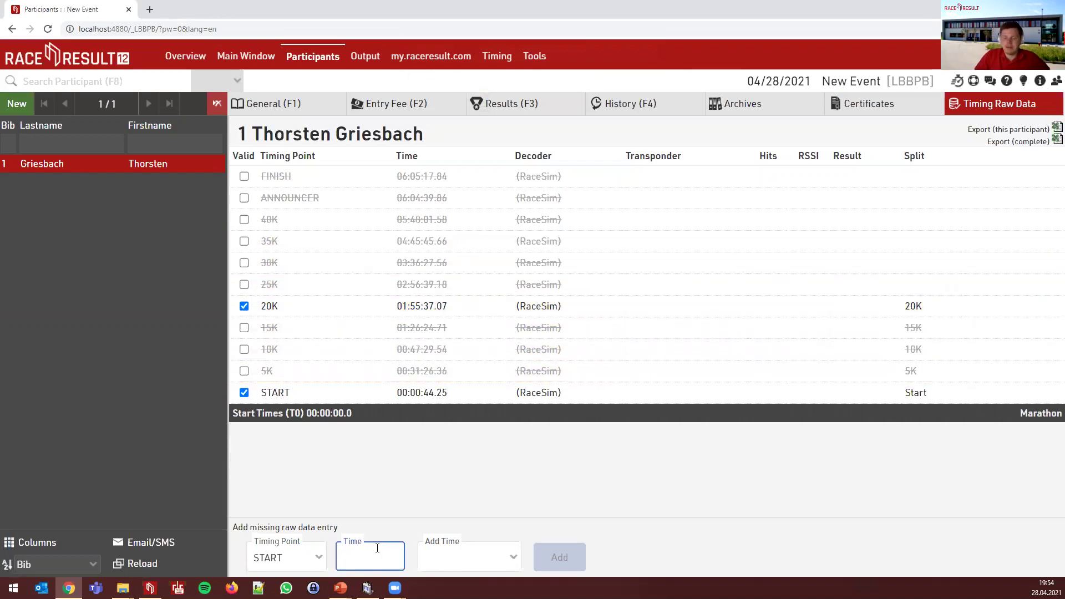
click(287, 557)
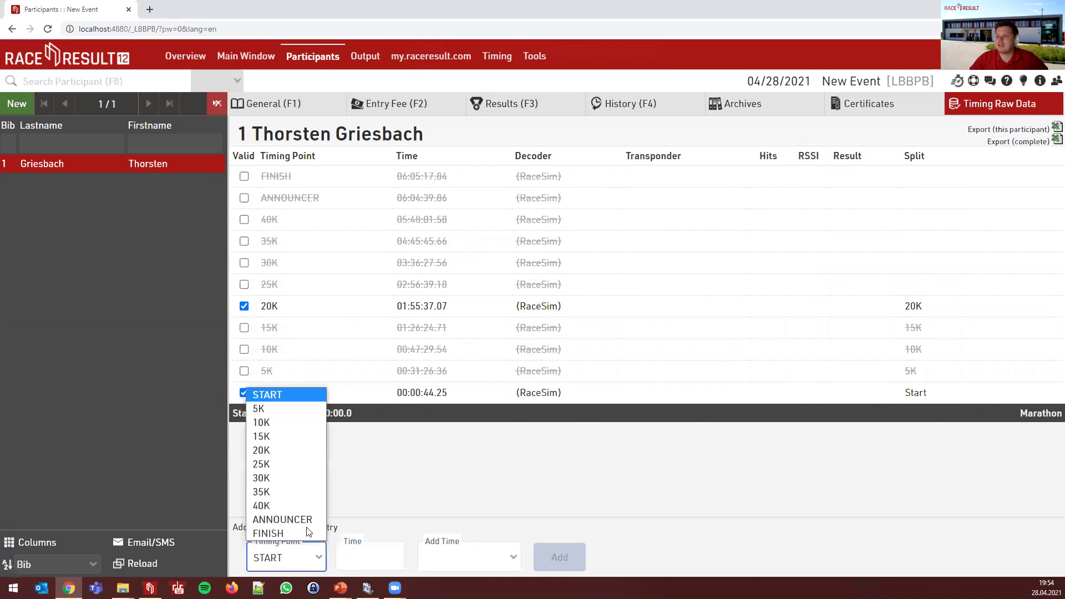
click(293, 474)
click(361, 554)
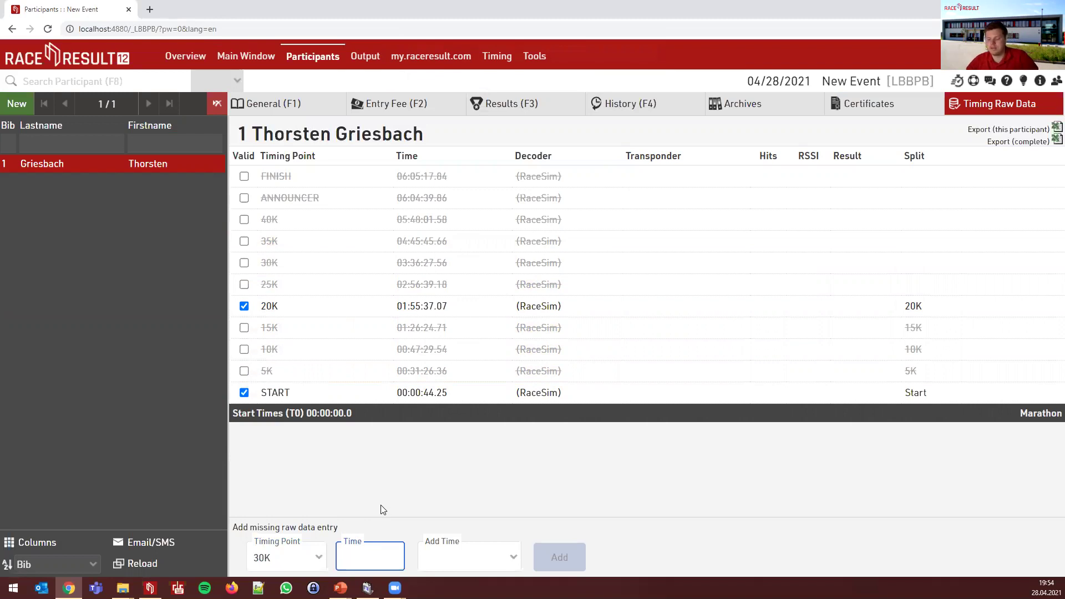
text(1:45:)
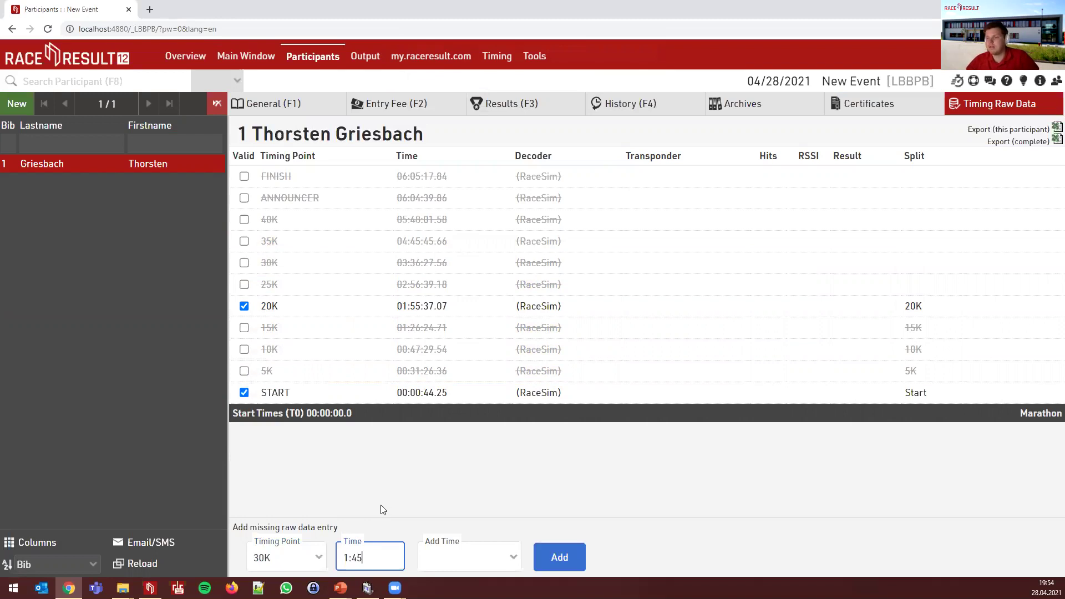
click(570, 557)
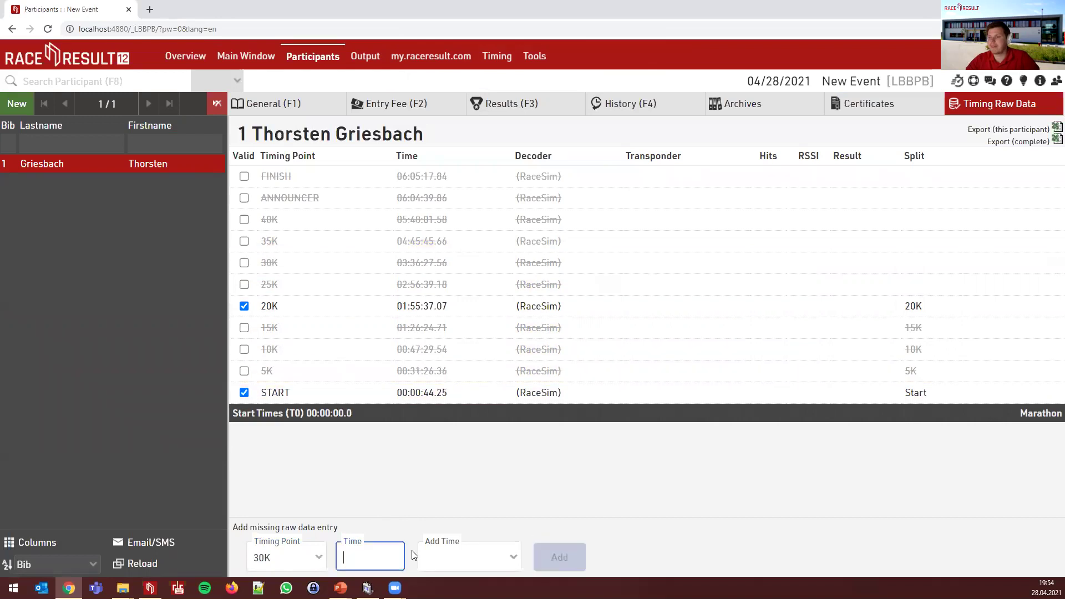
- Add a manual 20K raw data entry at 3:12 and mark the simulated 20K entry as invalid
click(286, 557)
click(261, 455)
click(371, 553)
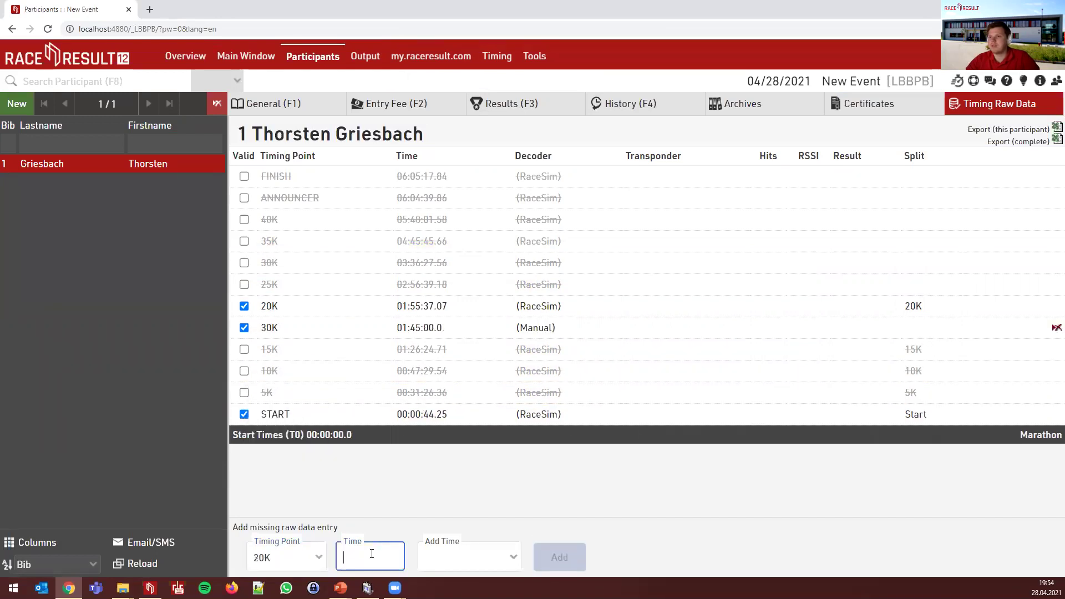
text(3:12:)
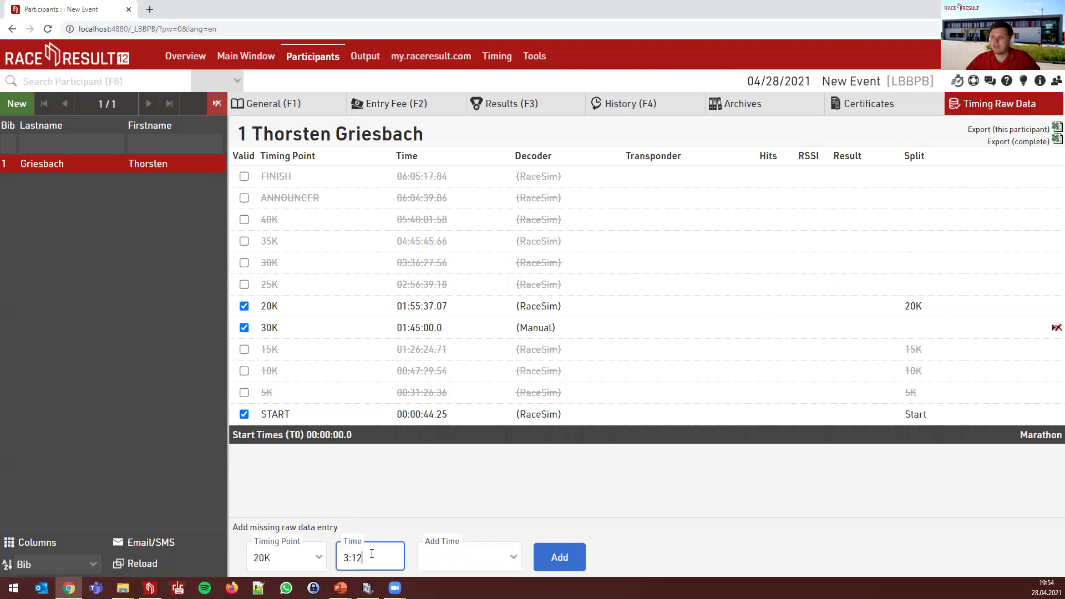
click(564, 570)
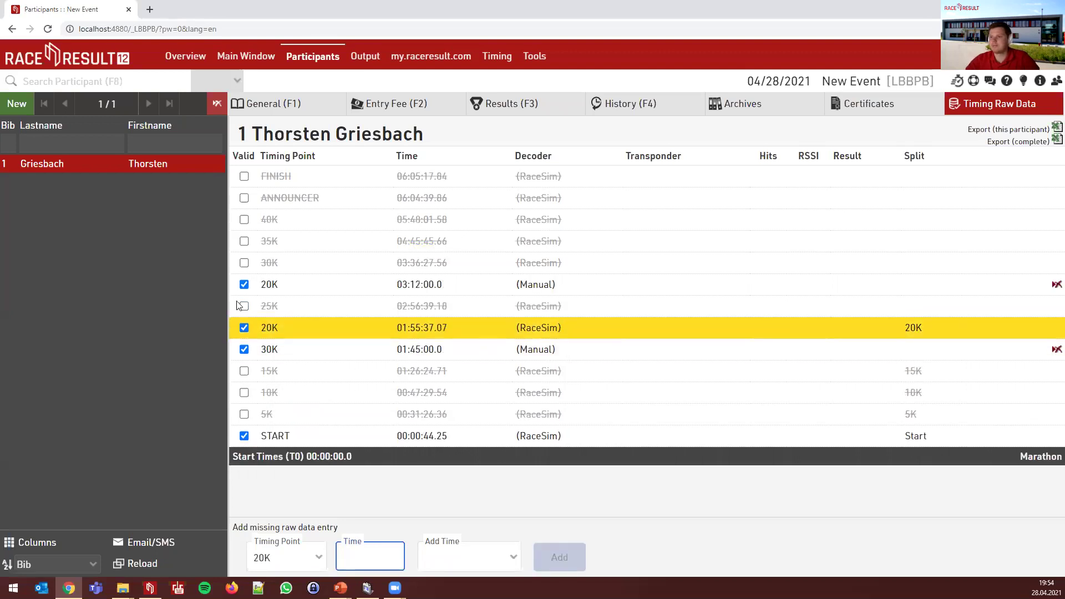
click(245, 329)
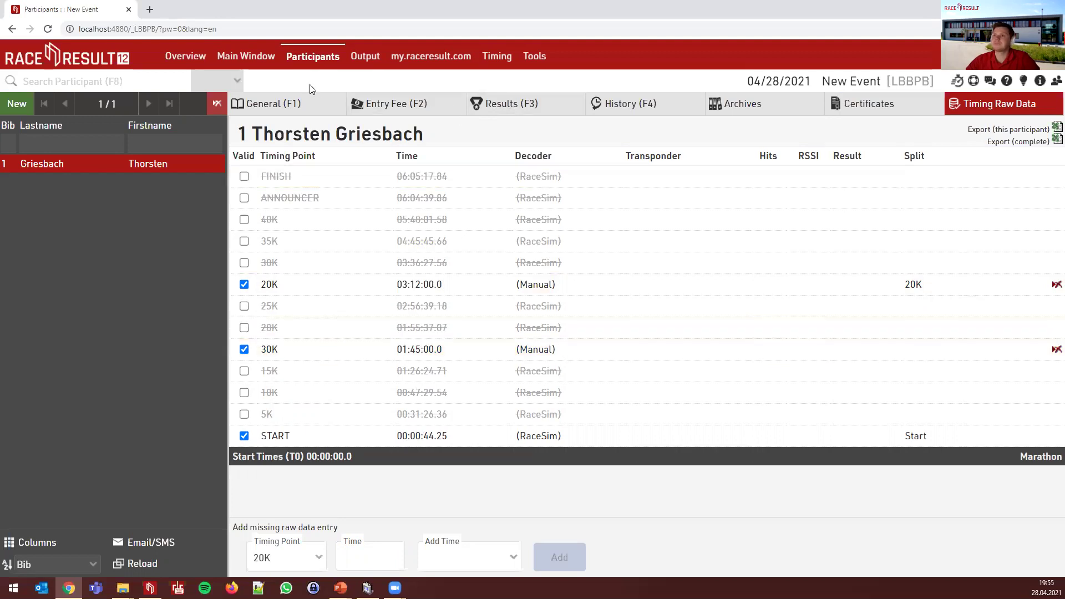
- Examine the participant's estimated split times around 20K in the results and return to the timing raw data
click(500, 108)
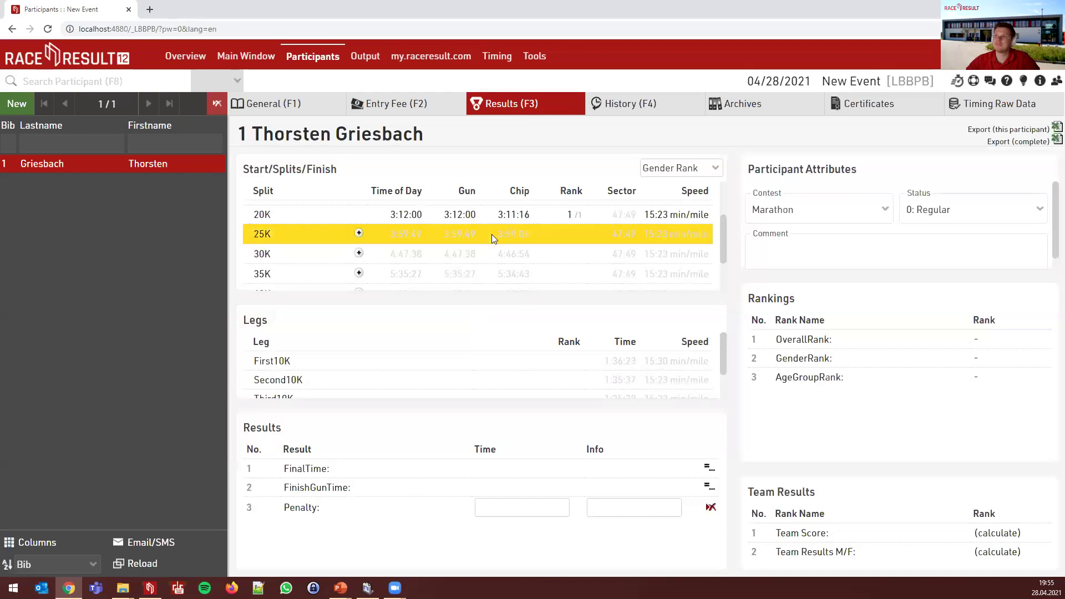
scroll(492, 234, up, 3)
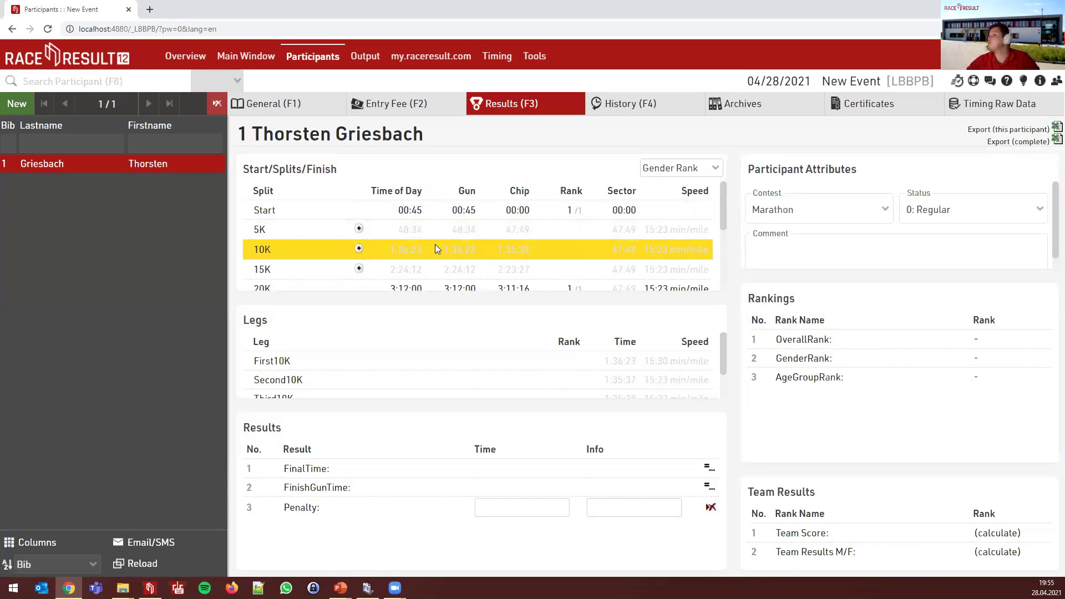
scroll(435, 249, down, 3)
scroll(464, 248, up, 3)
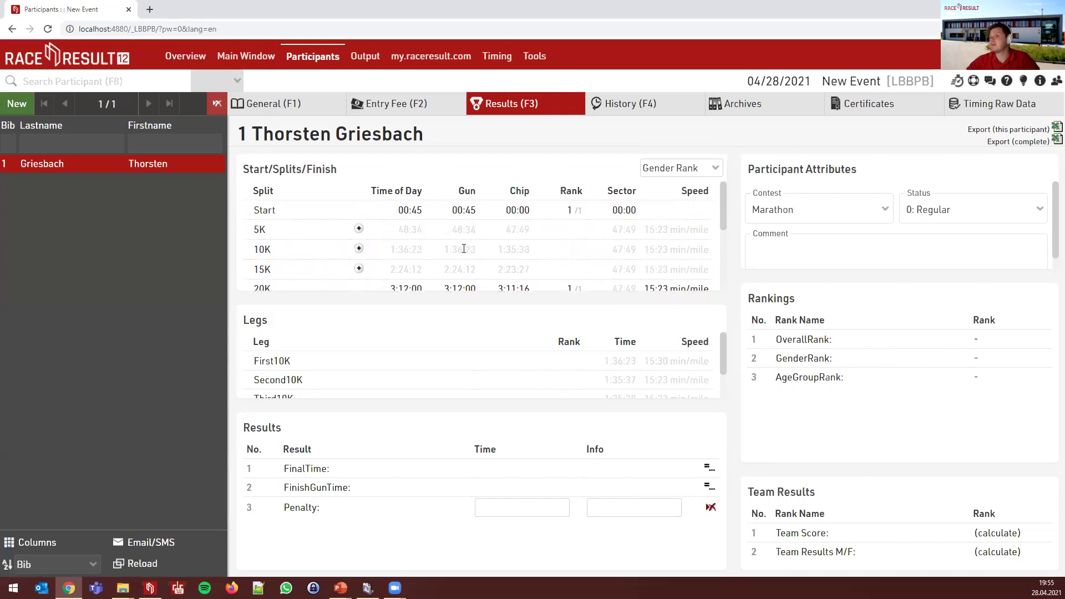
click(998, 103)
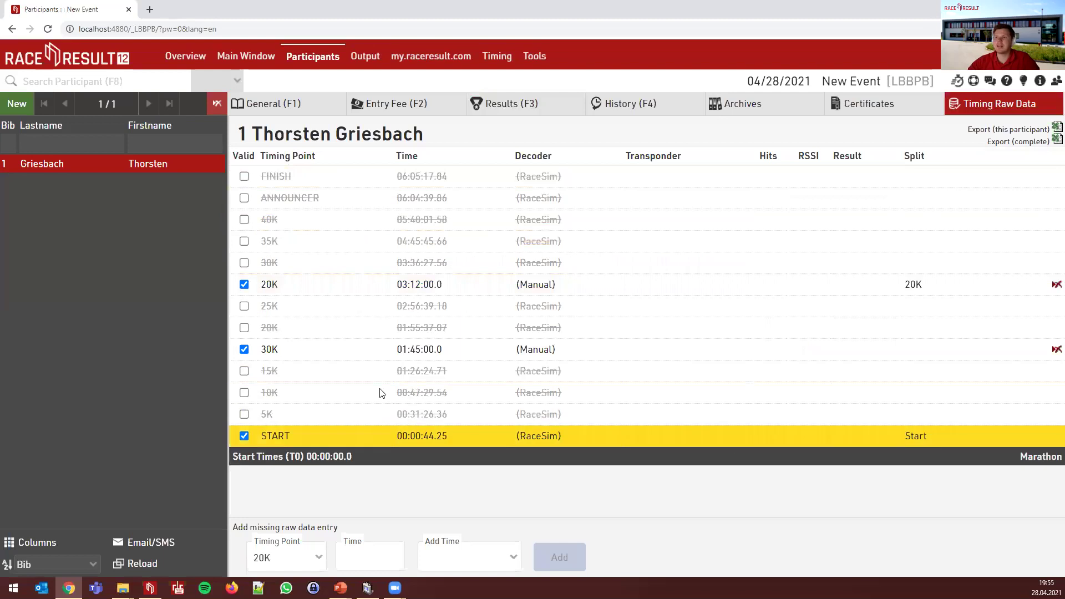
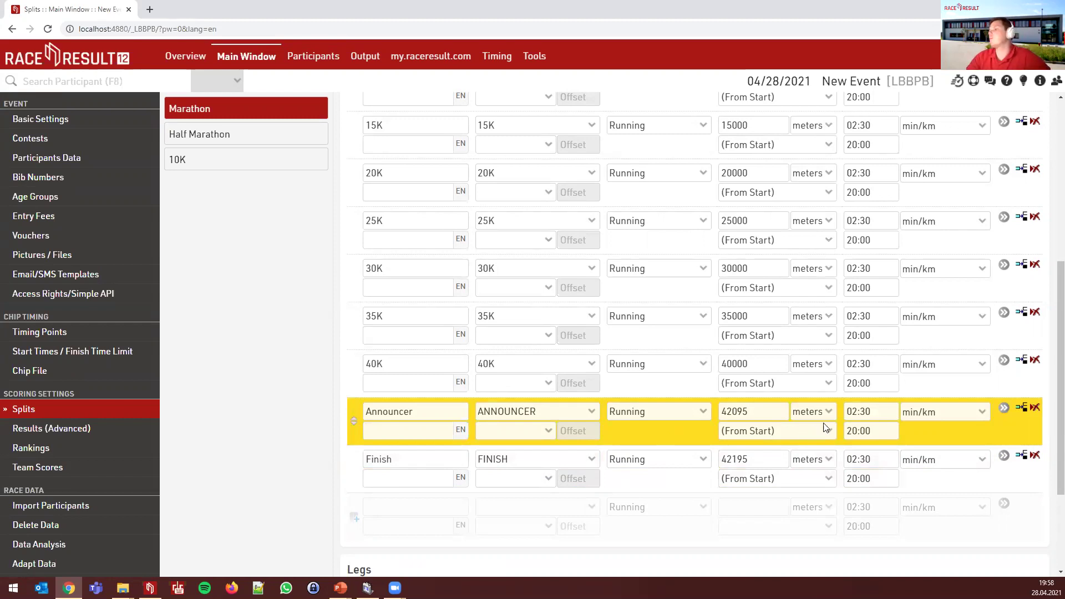
- Set the Marathon Finish split's limits to Time From Prev. Split with a minimum of 00:10
click(915, 459)
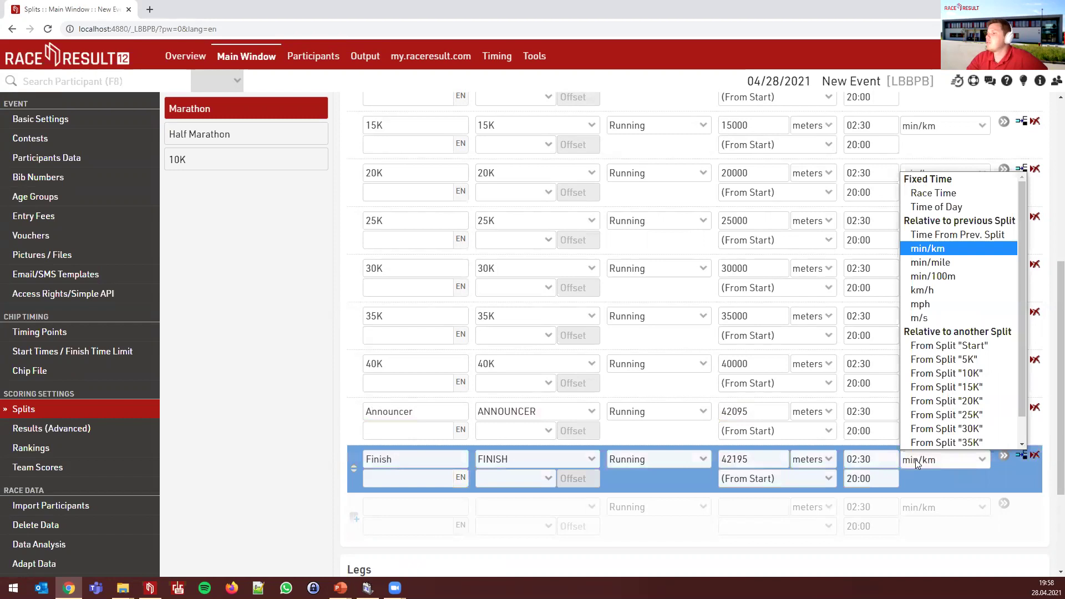
click(984, 235)
drag(882, 459, 849, 458)
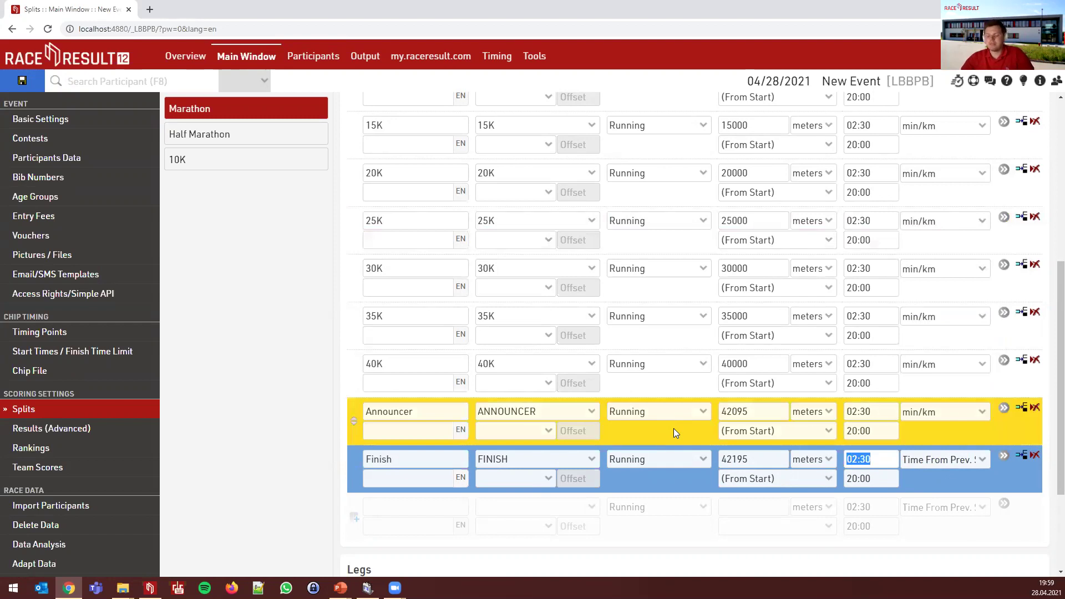
text(10)
click(923, 439)
click(909, 479)
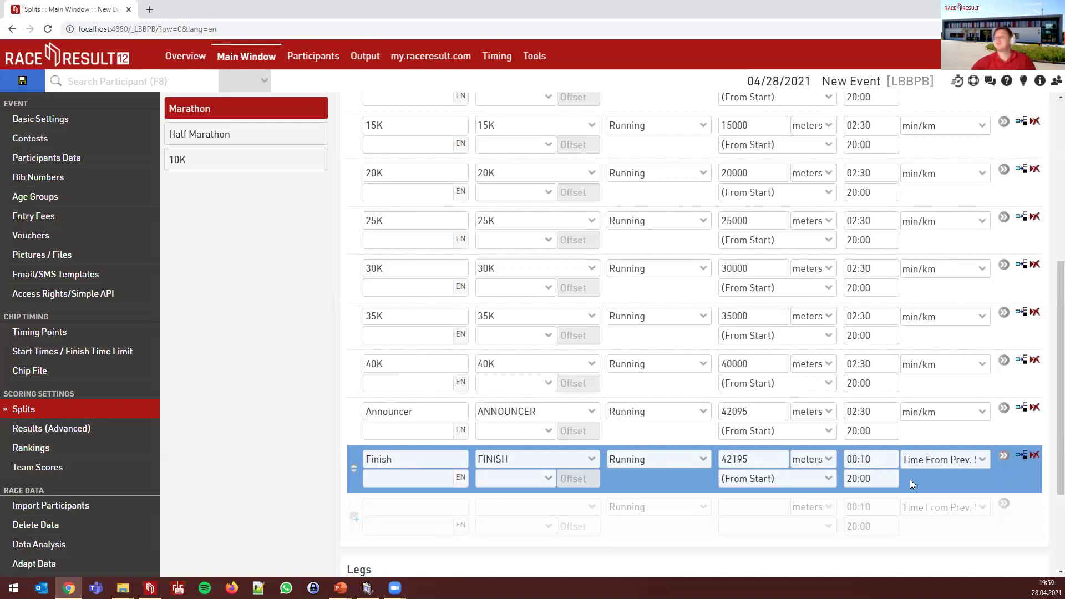
click(462, 479)
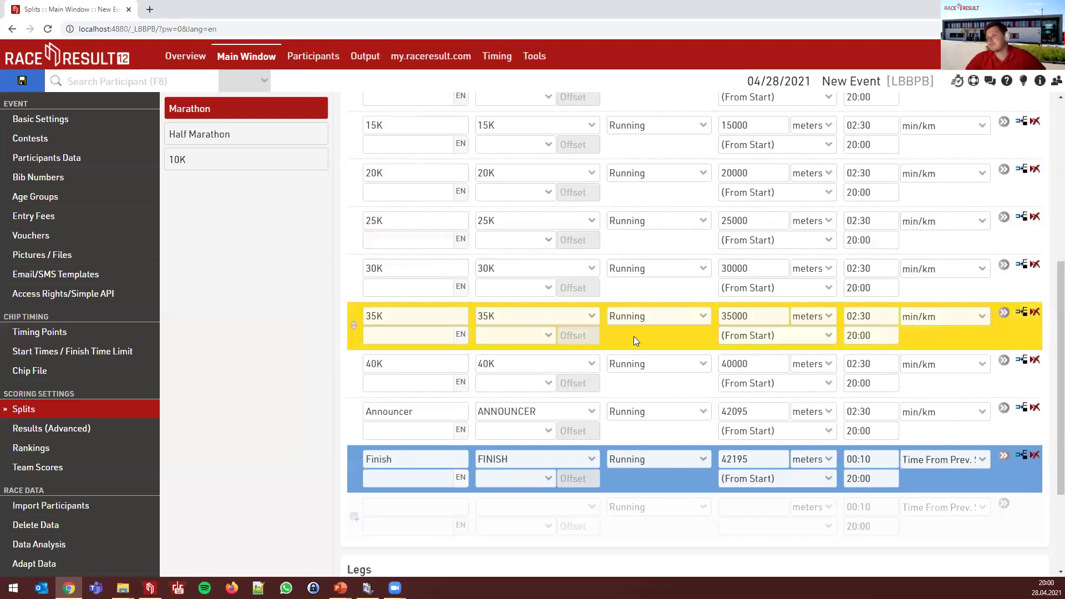
- Review the distances and minimum and maximum pace limits of the Marathon splits
scroll(632, 327, up, 3)
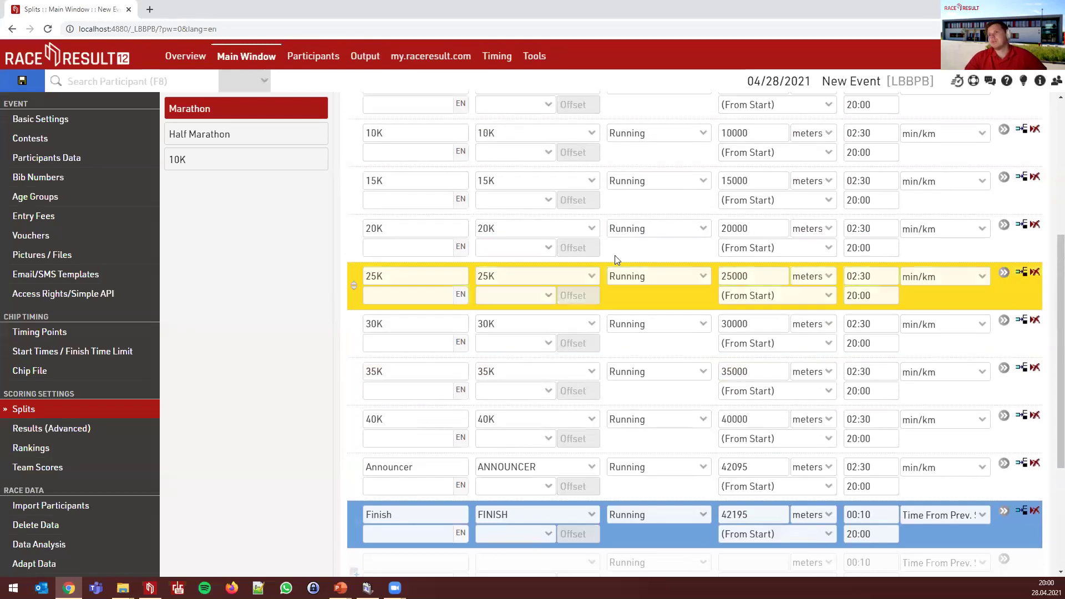
scroll(627, 259, up, 1)
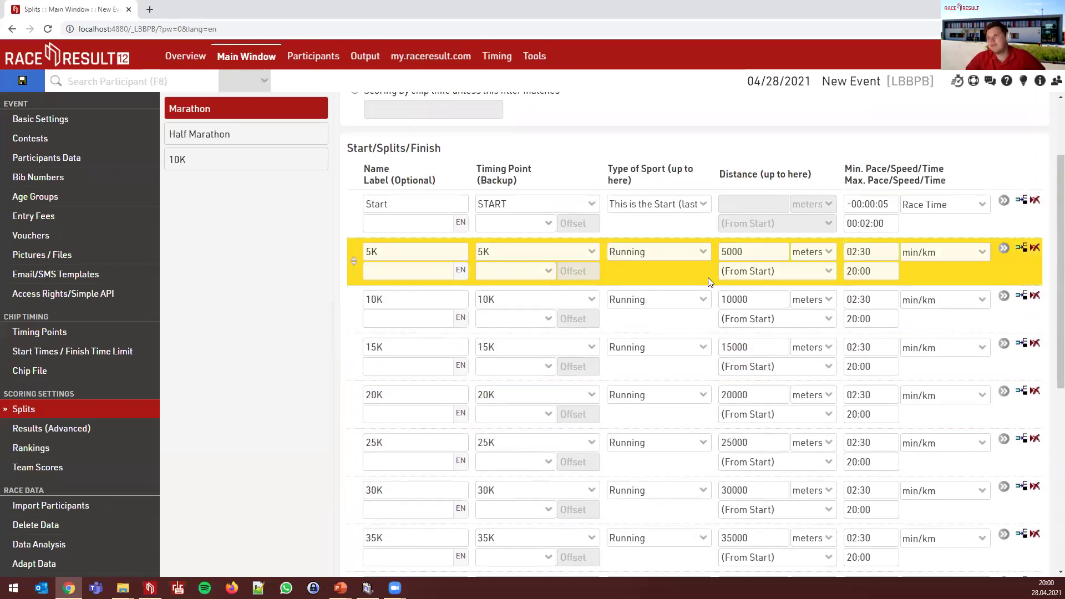
scroll(559, 272, down, 3)
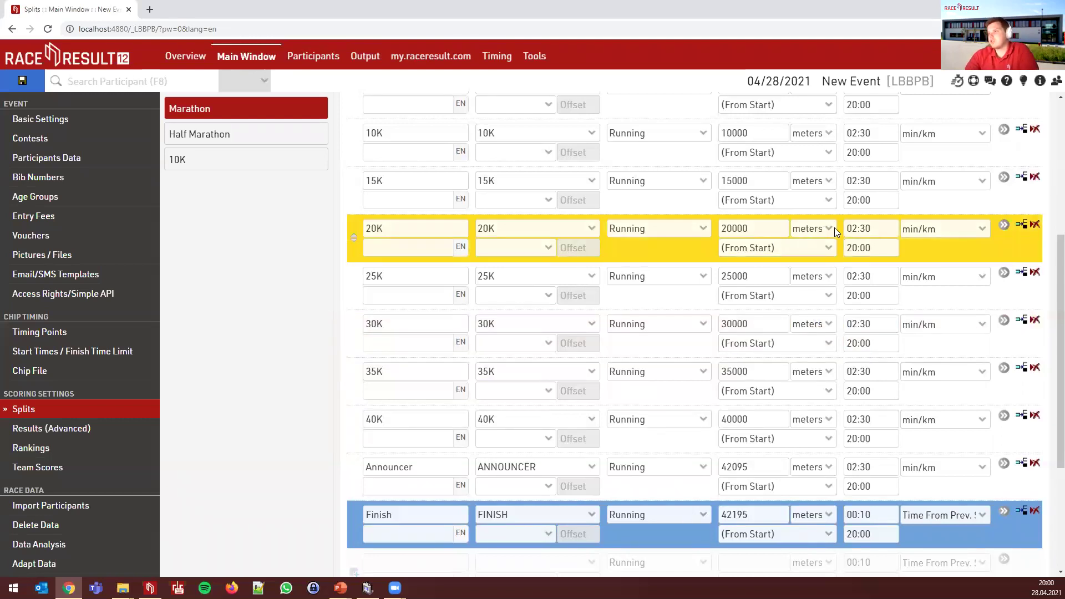
scroll(835, 227, up, 1)
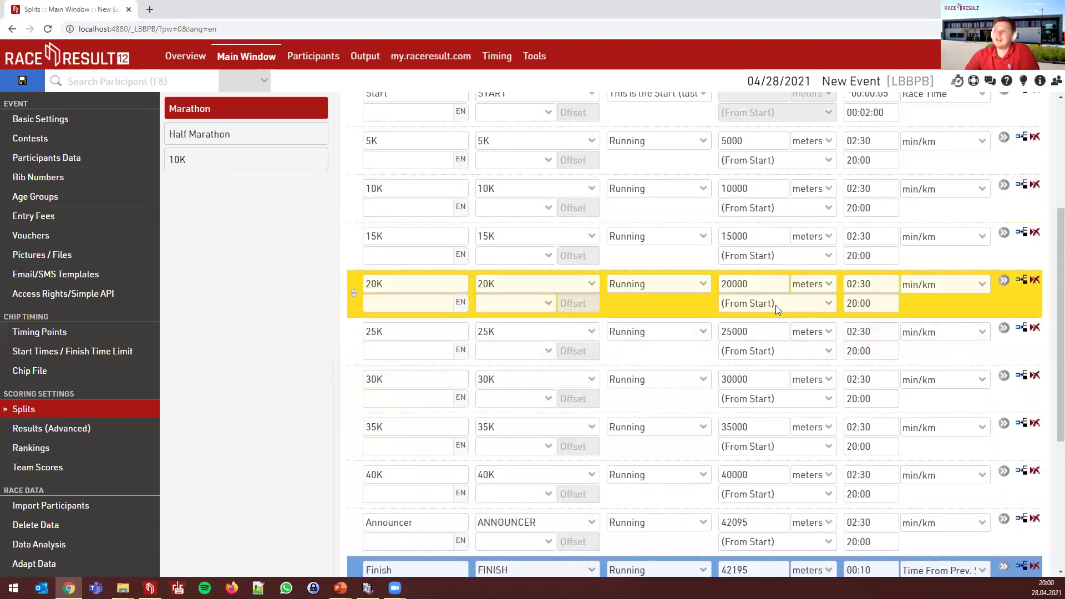
scroll(775, 306, up, 1)
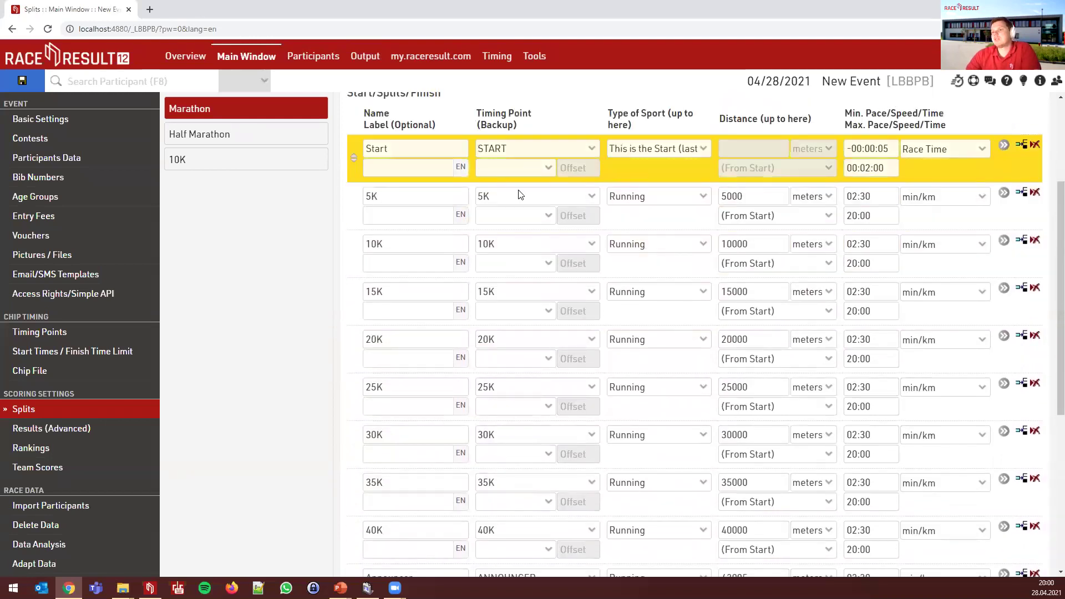
- Mark the participant's manual 20K raw data entry as invalid and return to the Marathon split settings
click(331, 57)
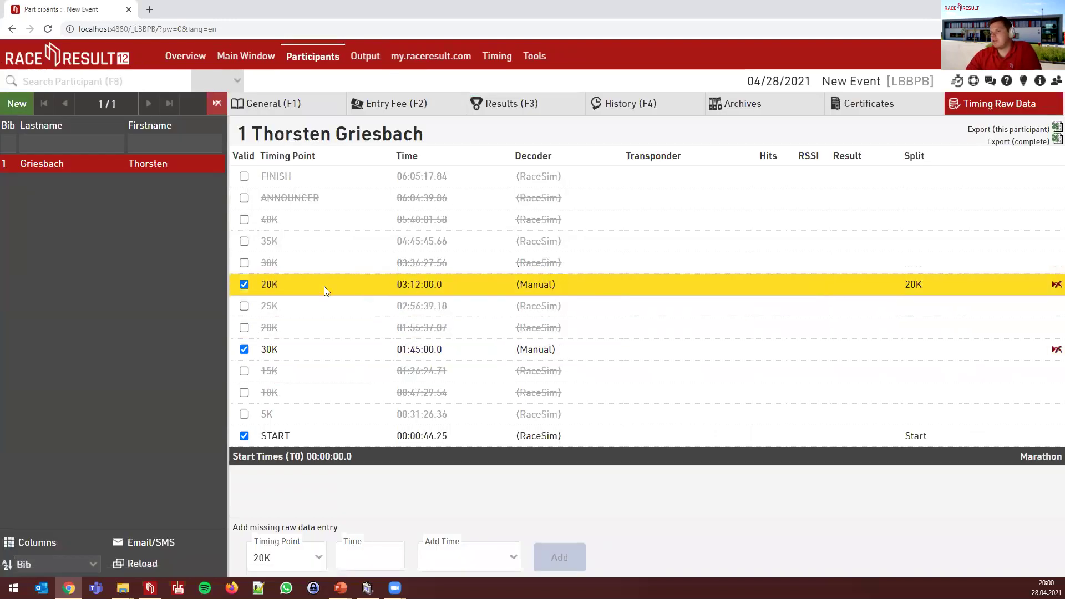
click(244, 285)
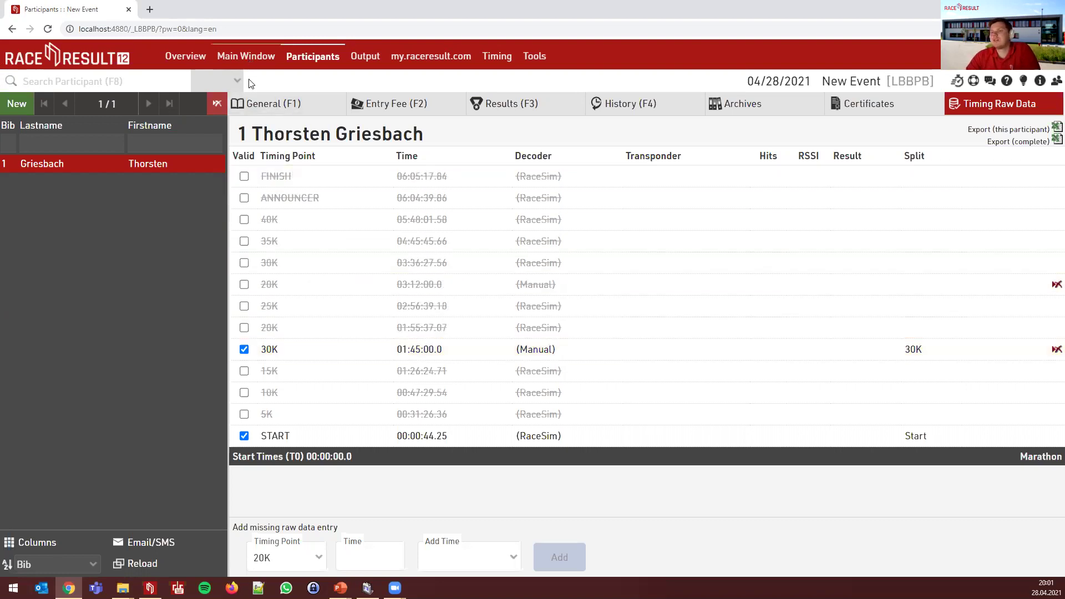
click(245, 56)
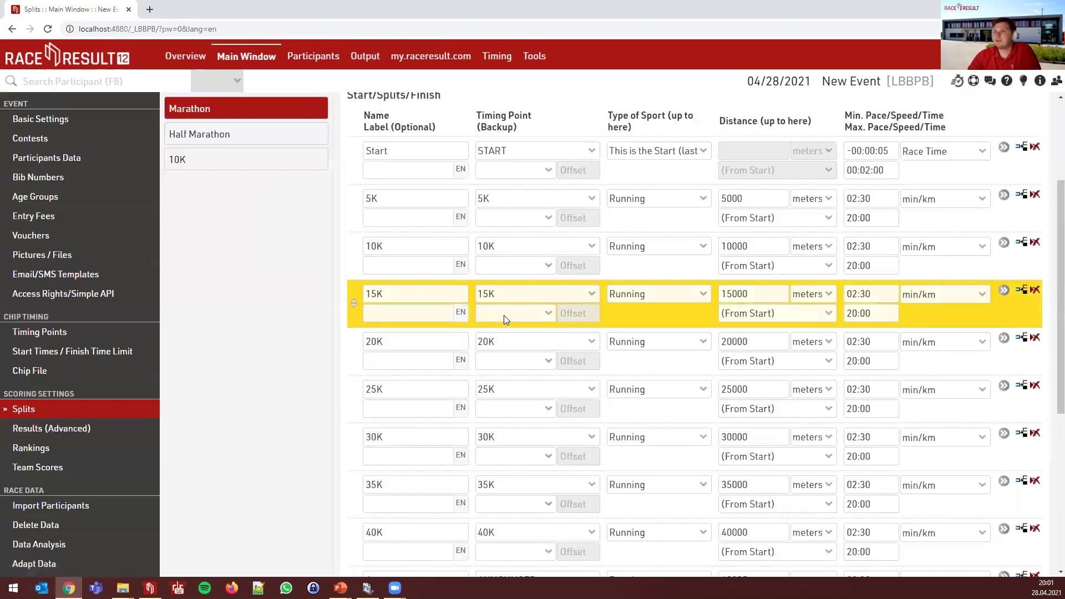
scroll(503, 315, up, 1)
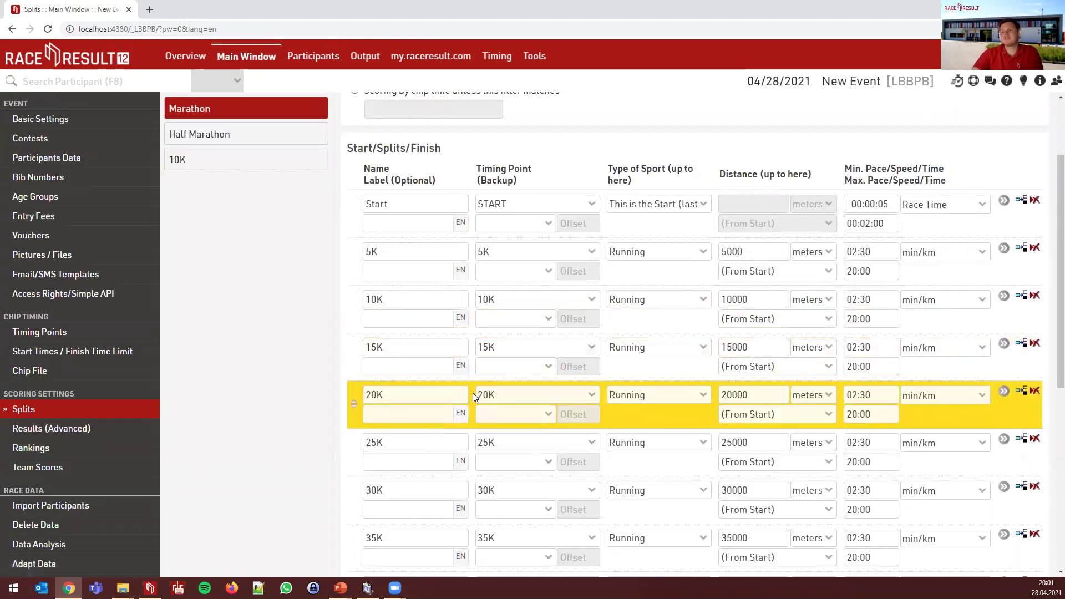